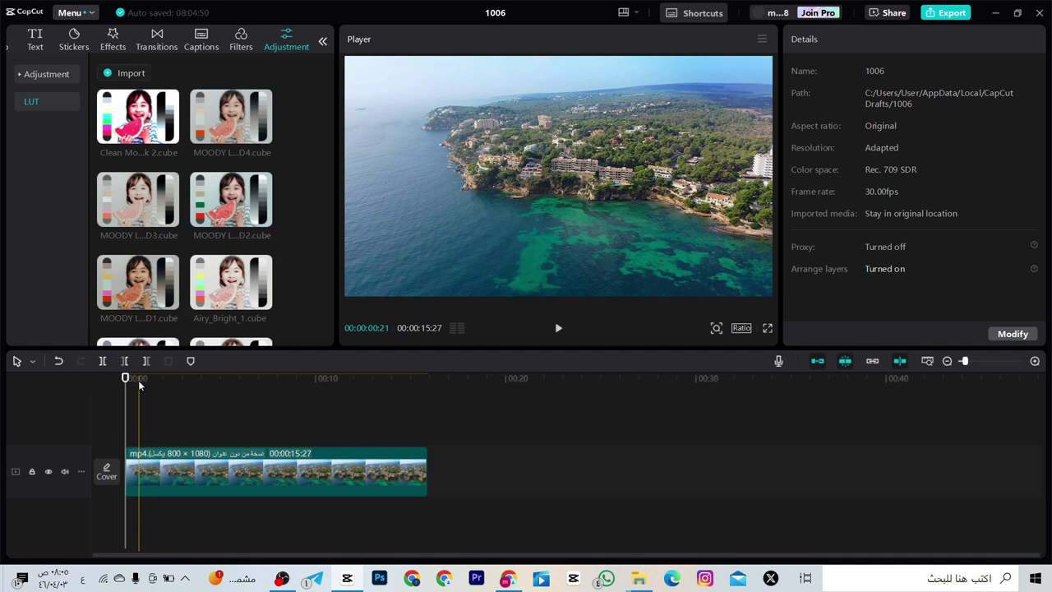
{"action": "left_click", "coordinate": [35, 75]}
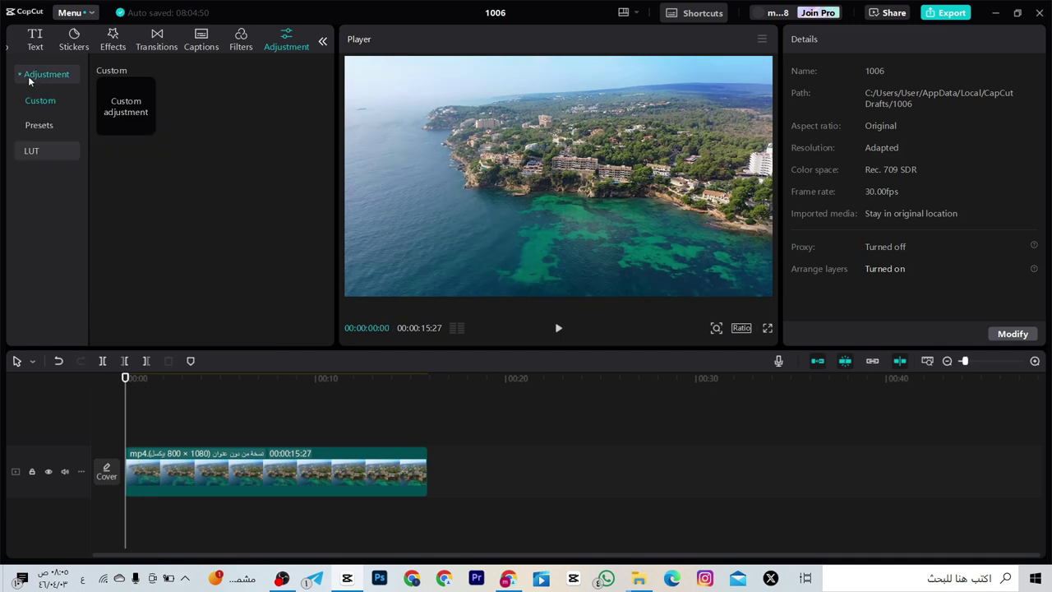
{"action": "left_click", "coordinate": [30, 78]}
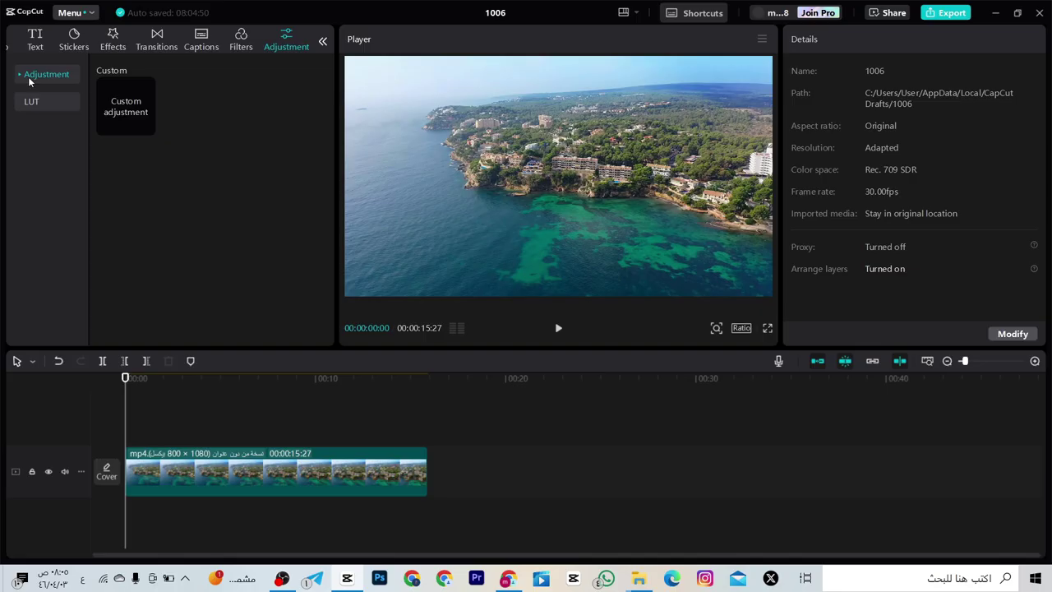
{"action": "left_click", "coordinate": [321, 43]}
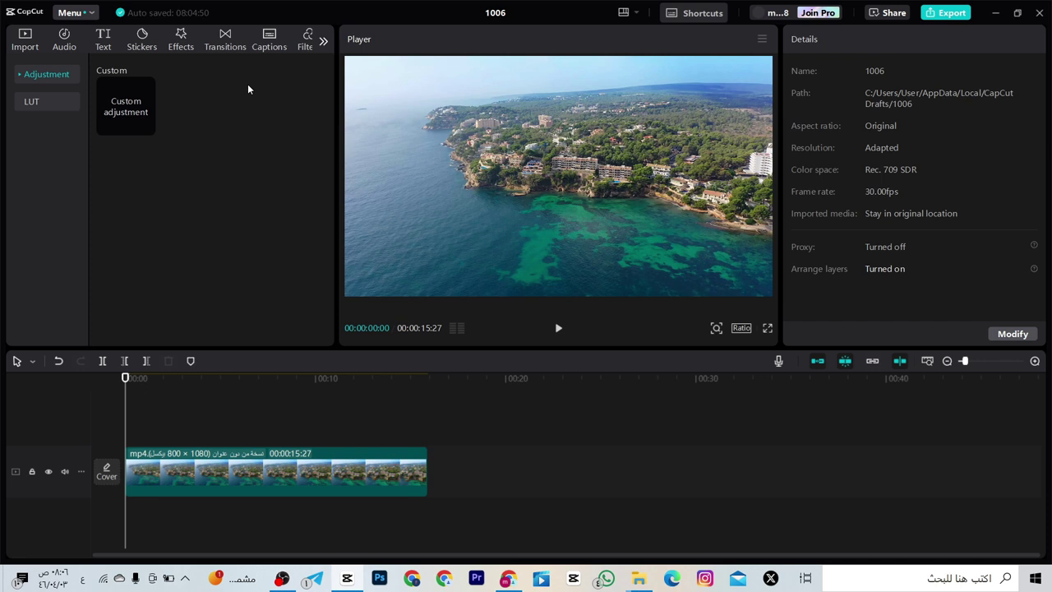
{"action": "left_click", "coordinate": [323, 40]}
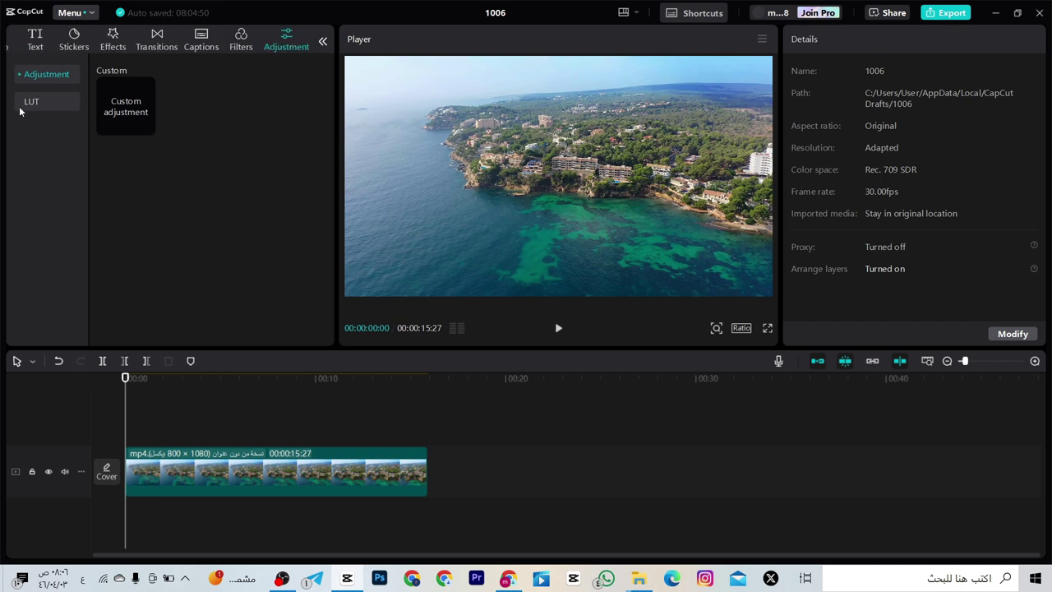
{"action": "left_click", "coordinate": [73, 44]}
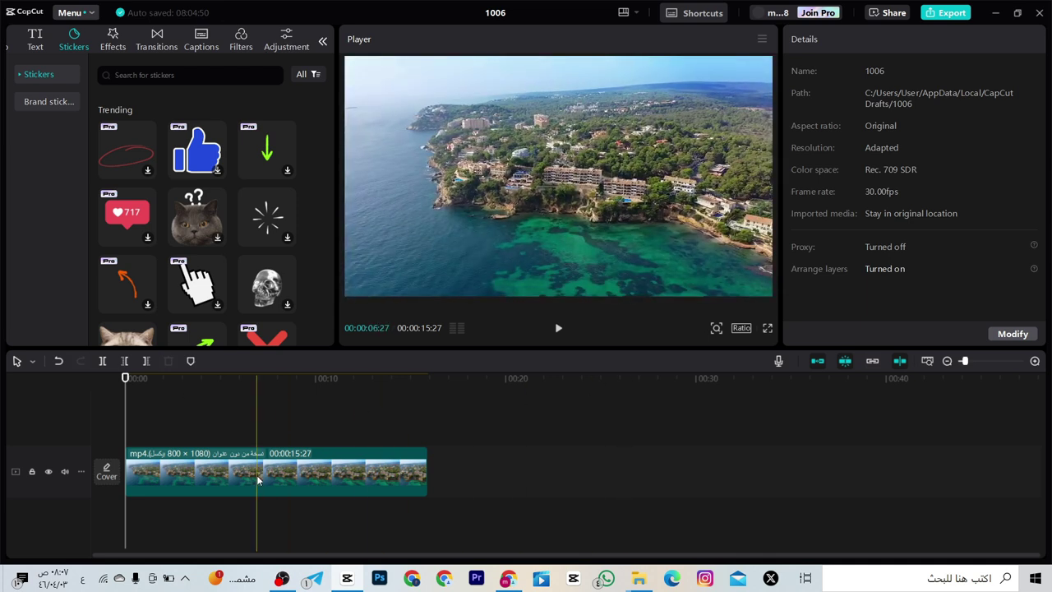
{"action": "left_click", "coordinate": [283, 47]}
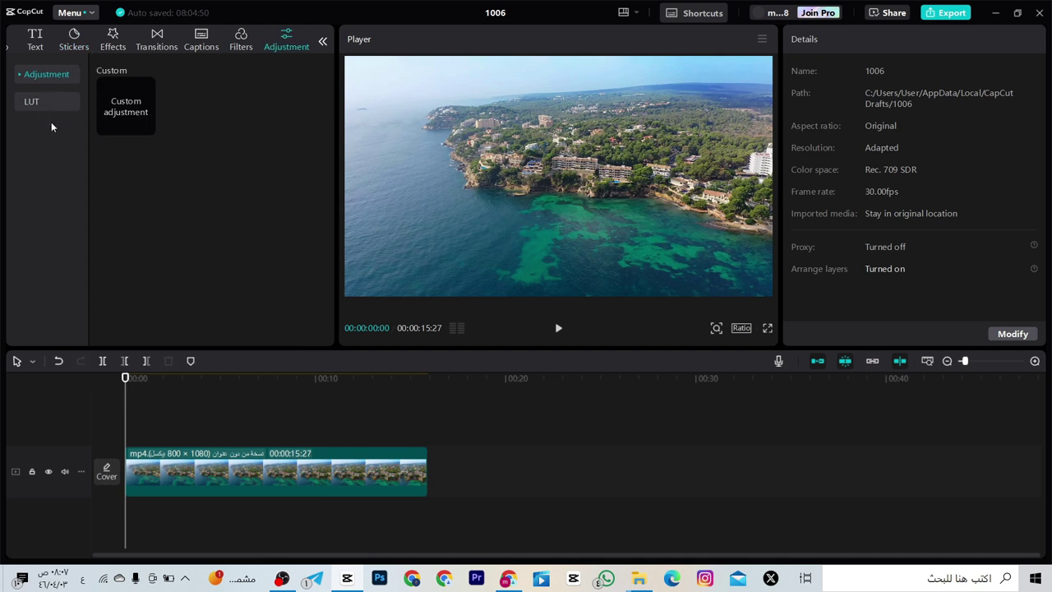
Step: Browse the imported LUTs and preview several of them on the clip, including Clean Movie look 2.cube
{"action": "left_click", "coordinate": [57, 100]}
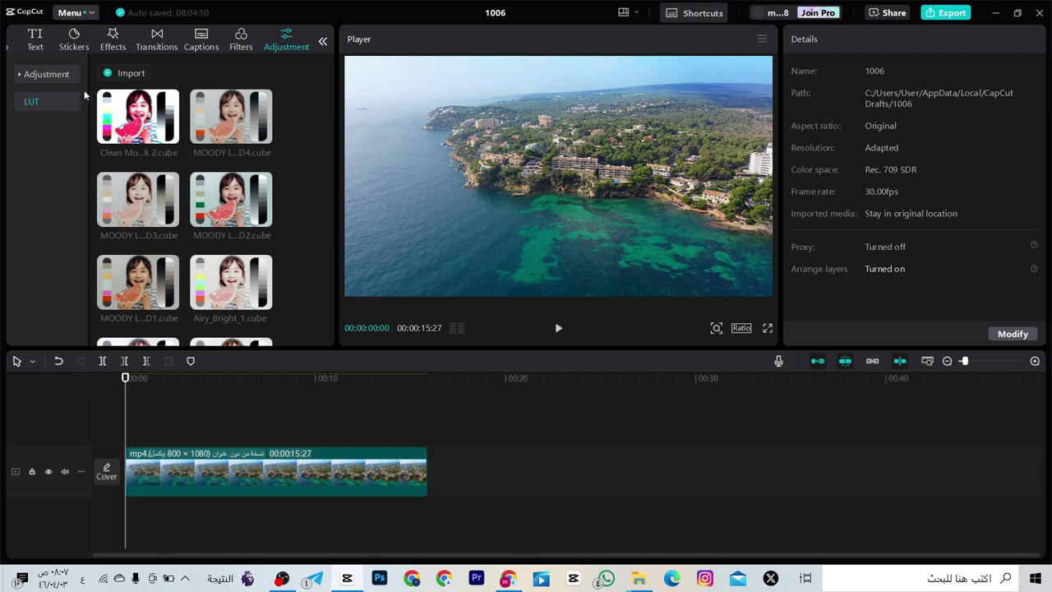
{"action": "scroll", "coordinate": [197, 238], "scroll_direction": "down", "scroll_amount": 3}
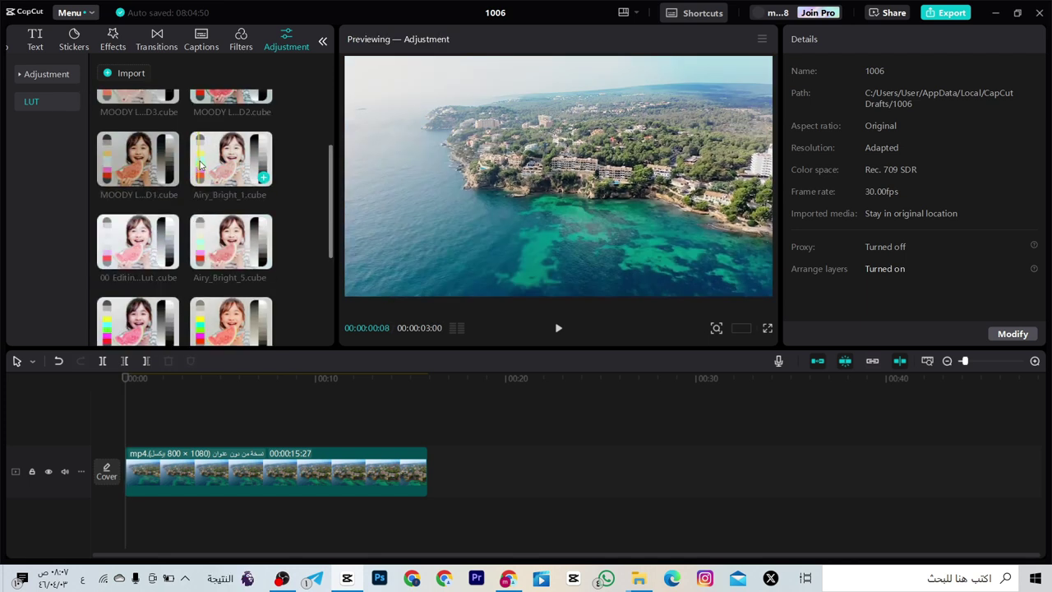
{"action": "scroll", "coordinate": [157, 187], "scroll_direction": "down", "scroll_amount": 3}
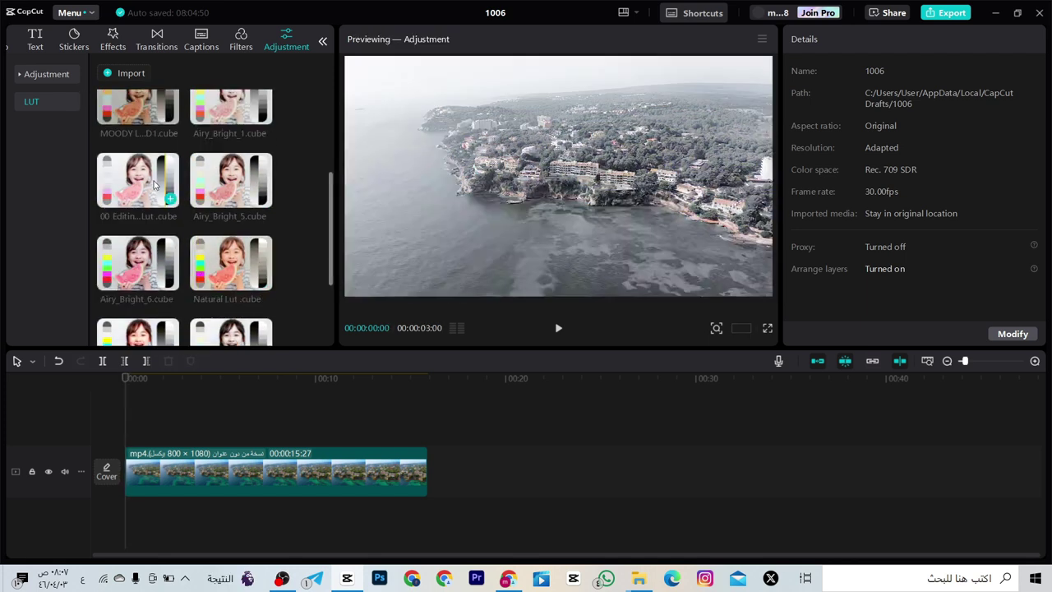
{"action": "scroll", "coordinate": [153, 165], "scroll_direction": "up", "scroll_amount": 6}
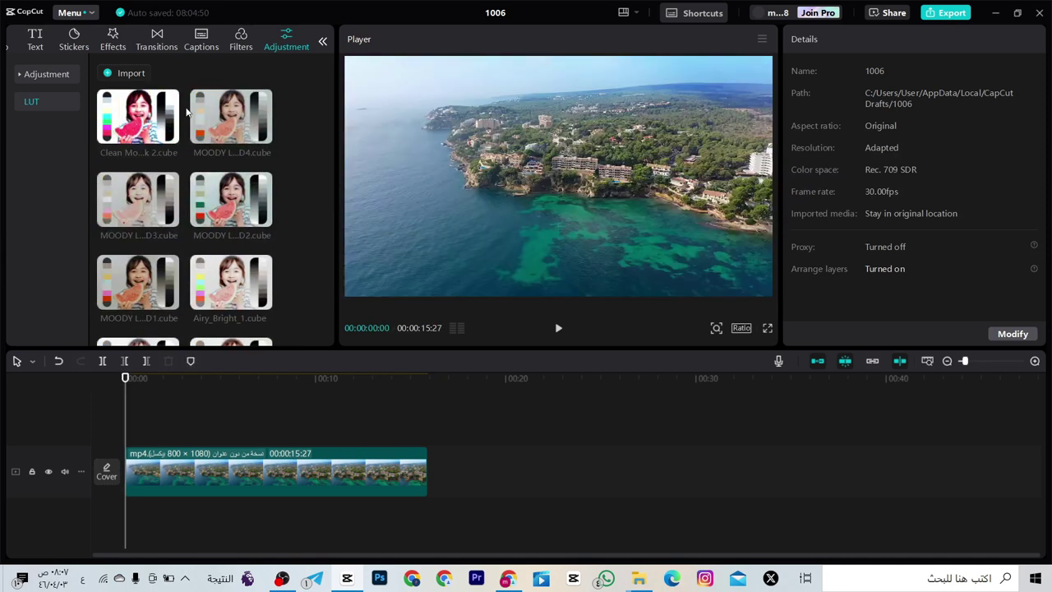
{"action": "mouse_move", "coordinate": [134, 99]}
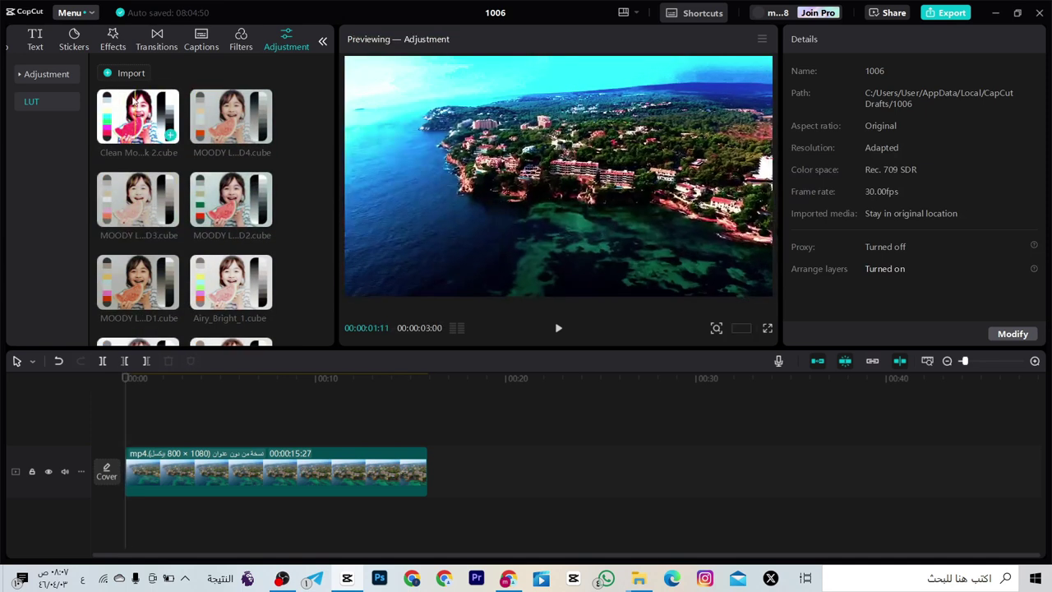
Step: Import the LUT file 43.cube from the LUTS folder
{"action": "left_click", "coordinate": [129, 74]}
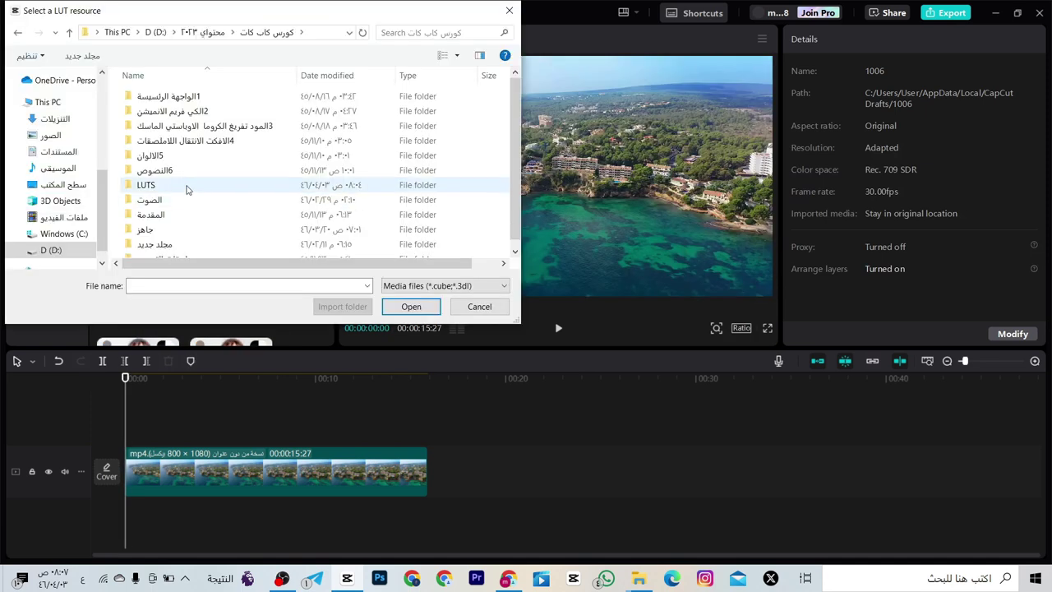
{"action": "double_click", "coordinate": [186, 187]}
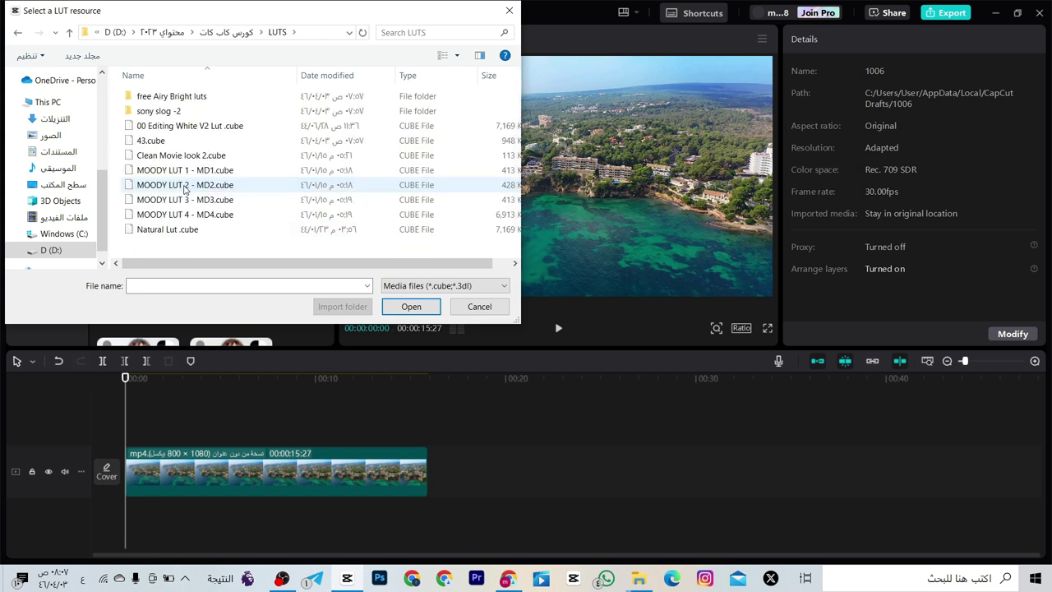
{"action": "double_click", "coordinate": [147, 144]}
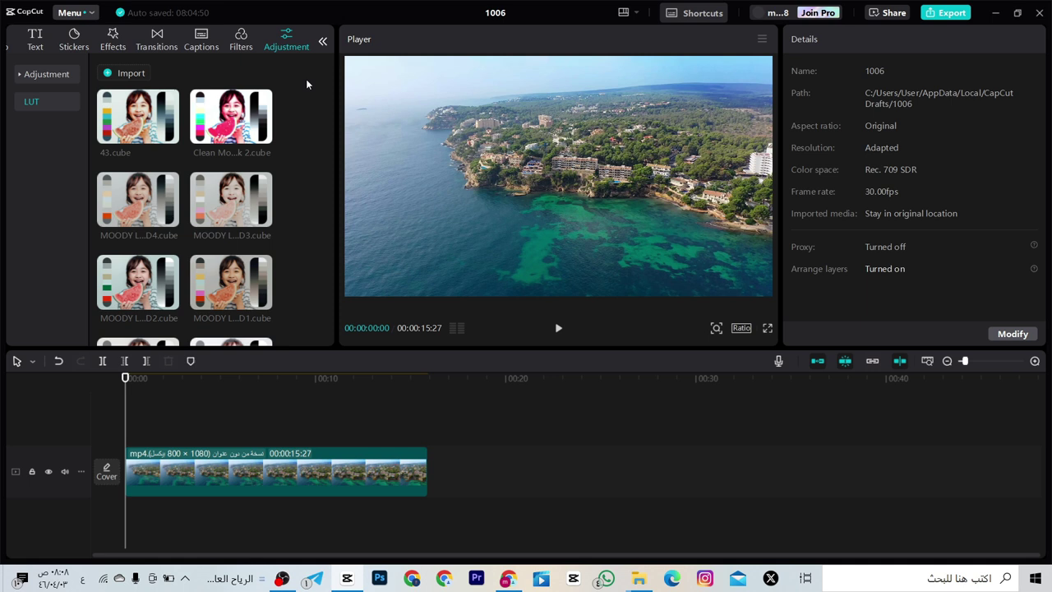
Step: Place the 43.cube LUT above the clip at the timeline's start and compare the picture with its track hidden and shown
{"action": "left_click", "coordinate": [146, 109]}
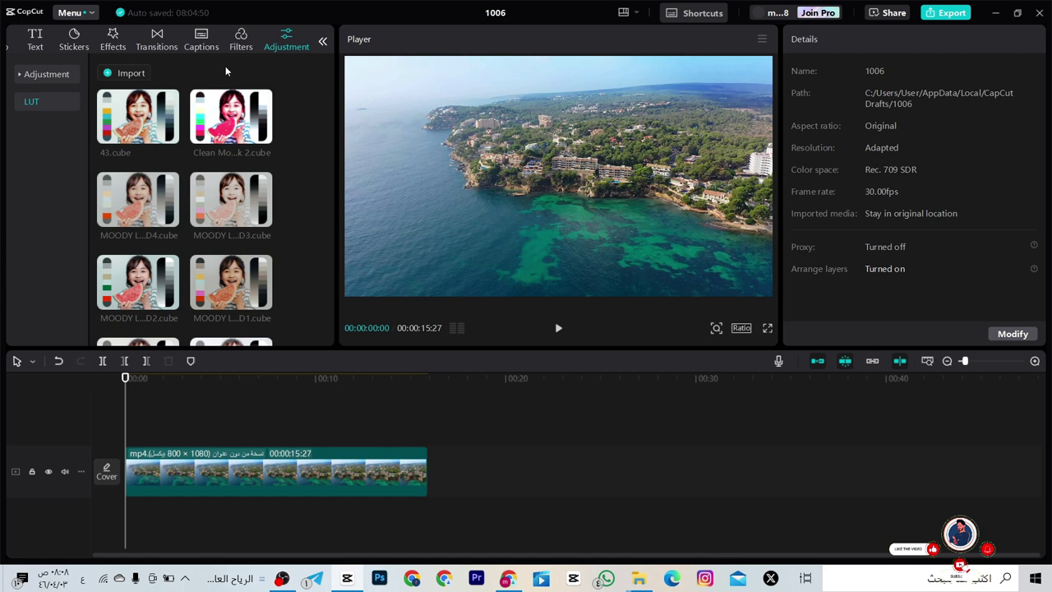
{"action": "left_click", "coordinate": [158, 105]}
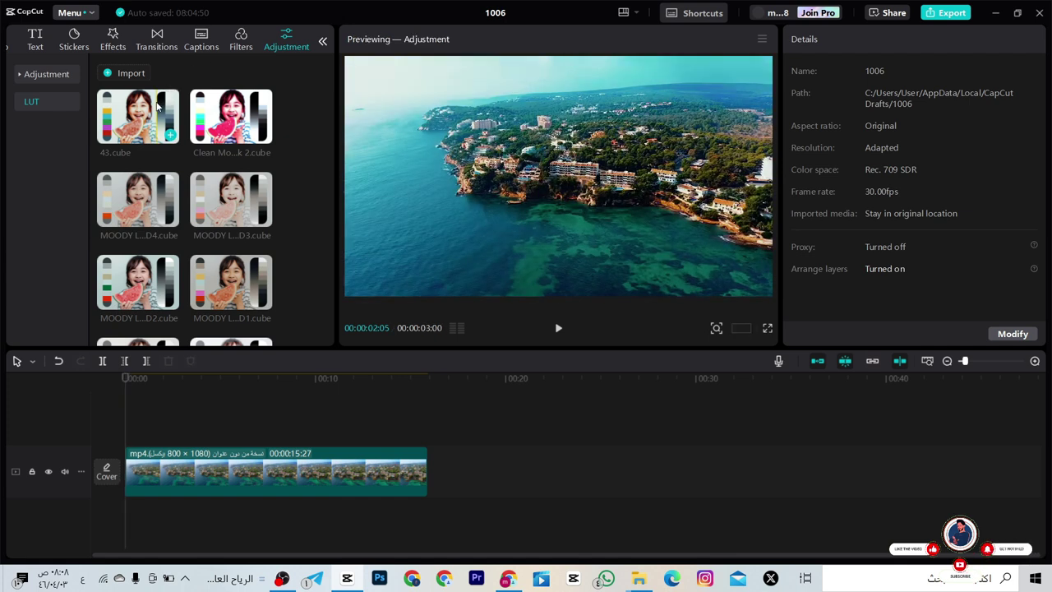
{"action": "left_click_drag", "start_coordinate": [158, 105], "coordinate": [129, 437]}
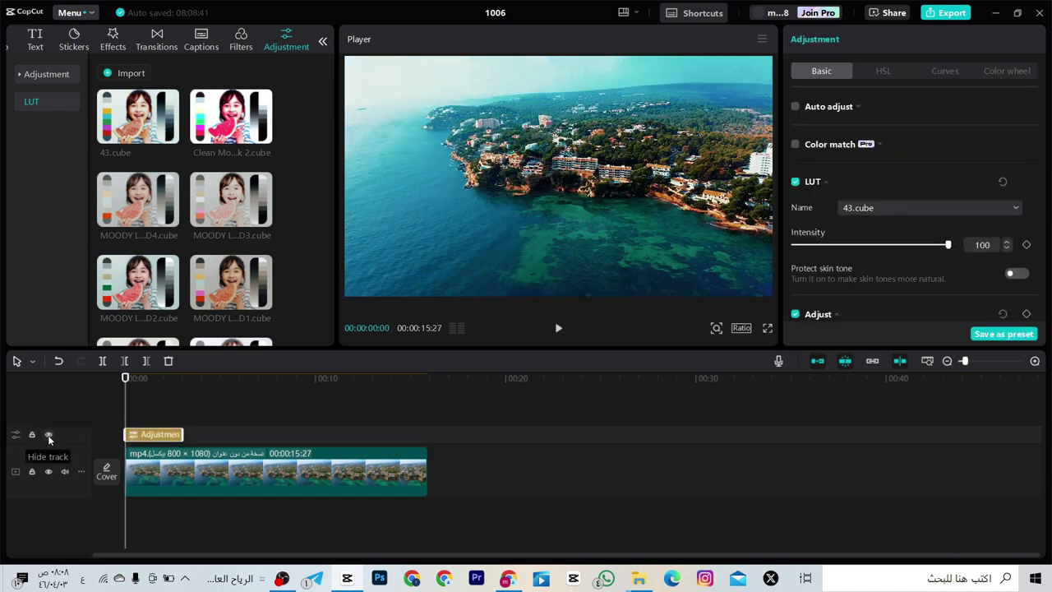
{"action": "left_click", "coordinate": [49, 436]}
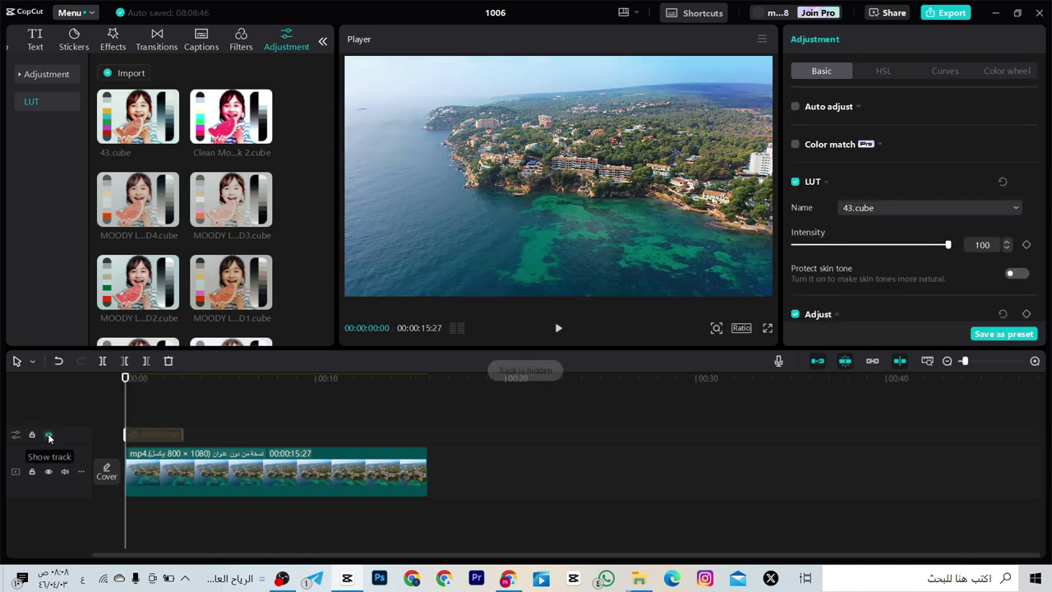
{"action": "left_click", "coordinate": [48, 436]}
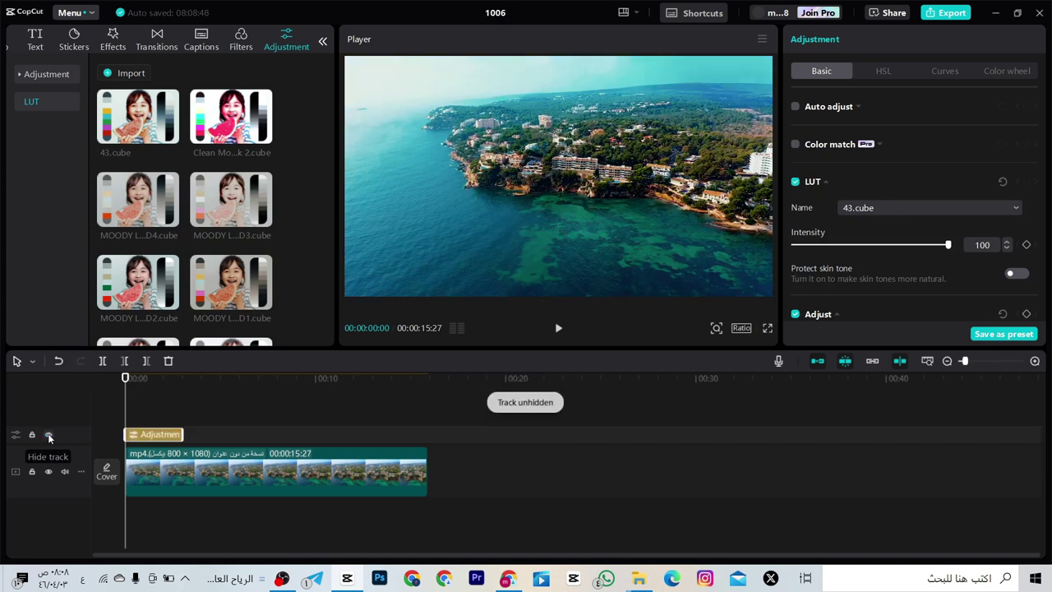
Step: Extend the 43.cube adjustment layer to the end of the clip and check the graded footage up to 6 seconds
{"action": "left_click_drag", "start_coordinate": [185, 433], "coordinate": [426, 436]}
{"action": "left_click", "coordinate": [139, 391]}
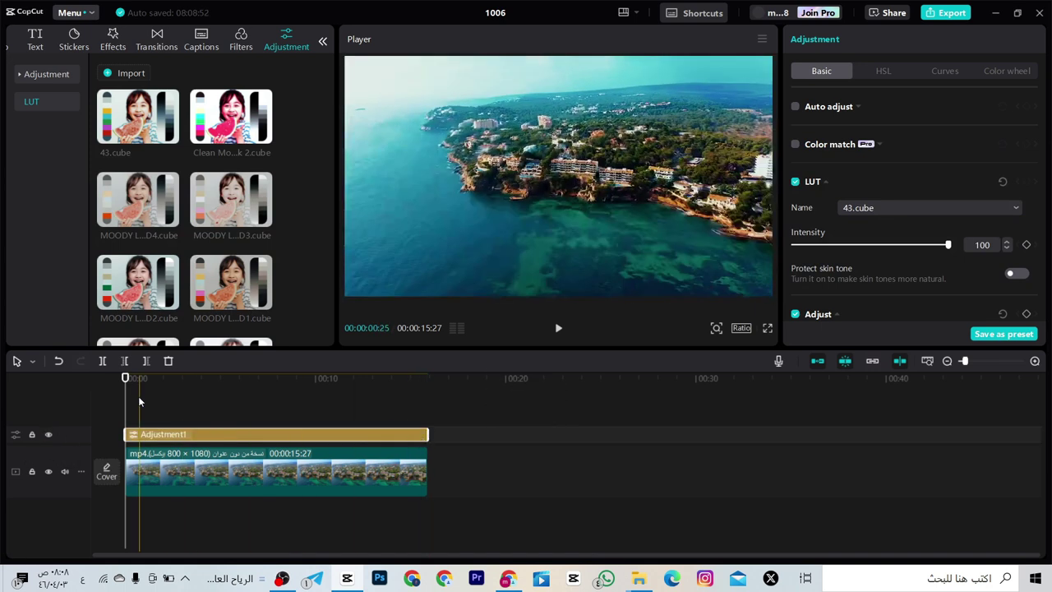
{"action": "left_click_drag", "start_coordinate": [141, 391], "coordinate": [239, 402]}
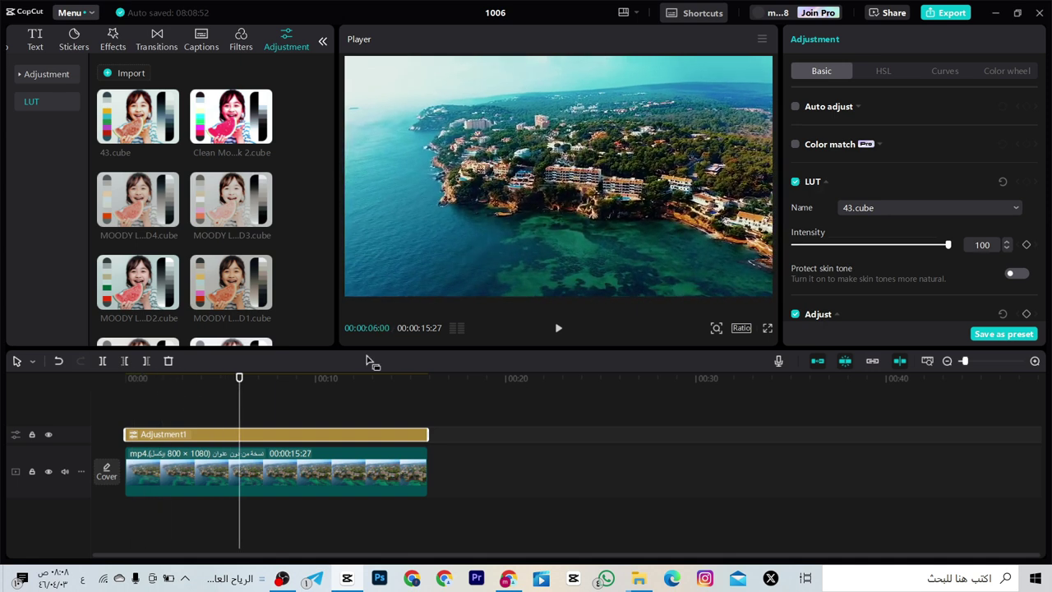
Step: Enlarge the video preview by shrinking the timeline and LUT library areas, keeping the adjustment track in view
{"action": "left_click_drag", "start_coordinate": [369, 349], "coordinate": [362, 437]}
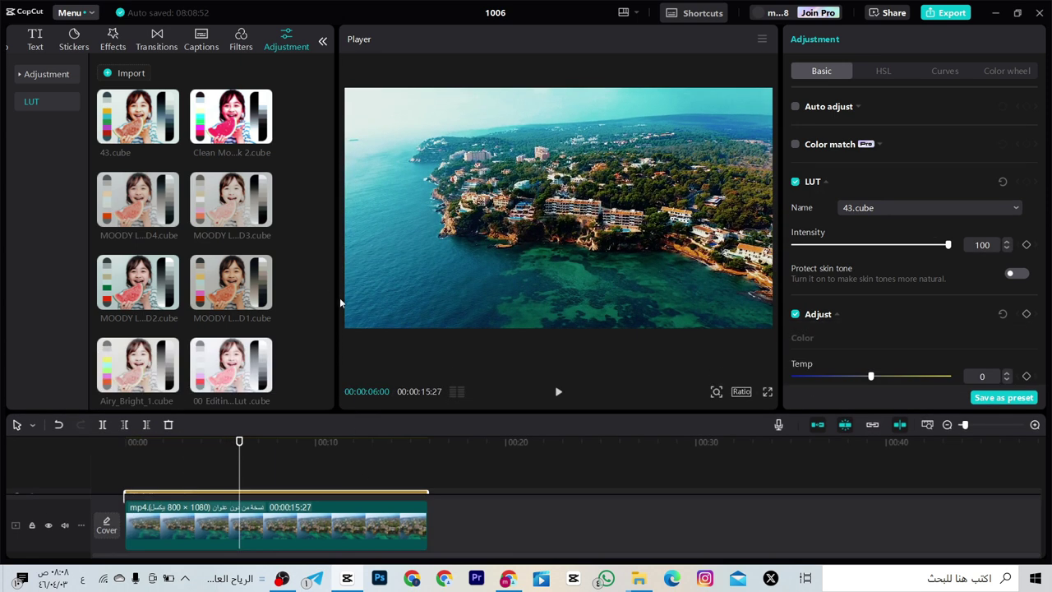
{"action": "left_click_drag", "start_coordinate": [337, 295], "coordinate": [290, 302]}
{"action": "left_click_drag", "start_coordinate": [127, 494], "coordinate": [129, 472]}
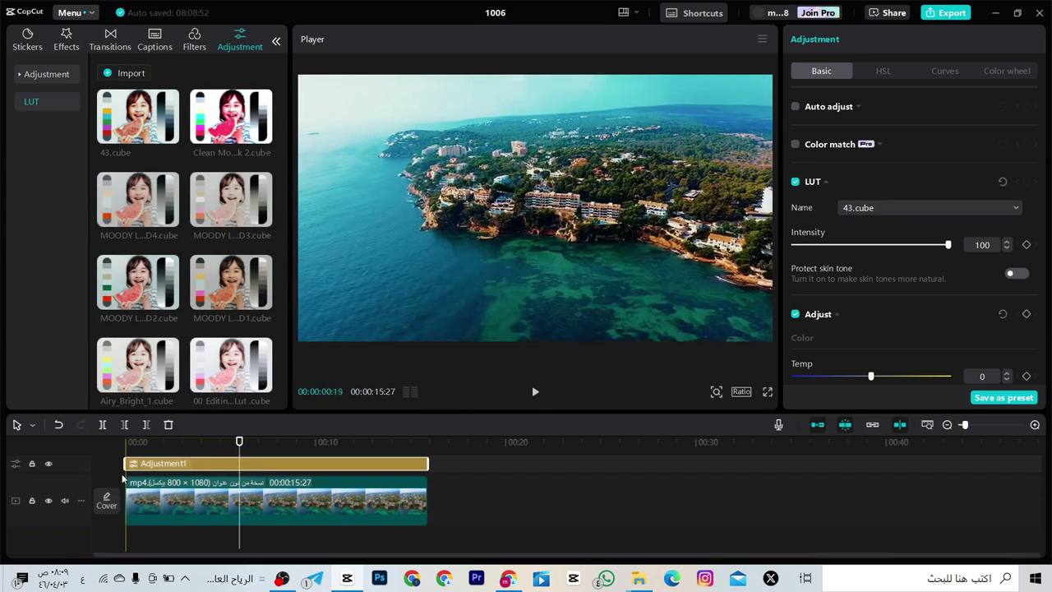
Step: Compare the footage with and without the 43.cube LUT by hiding and showing its track, both paused and during playback
{"action": "left_click", "coordinate": [49, 465]}
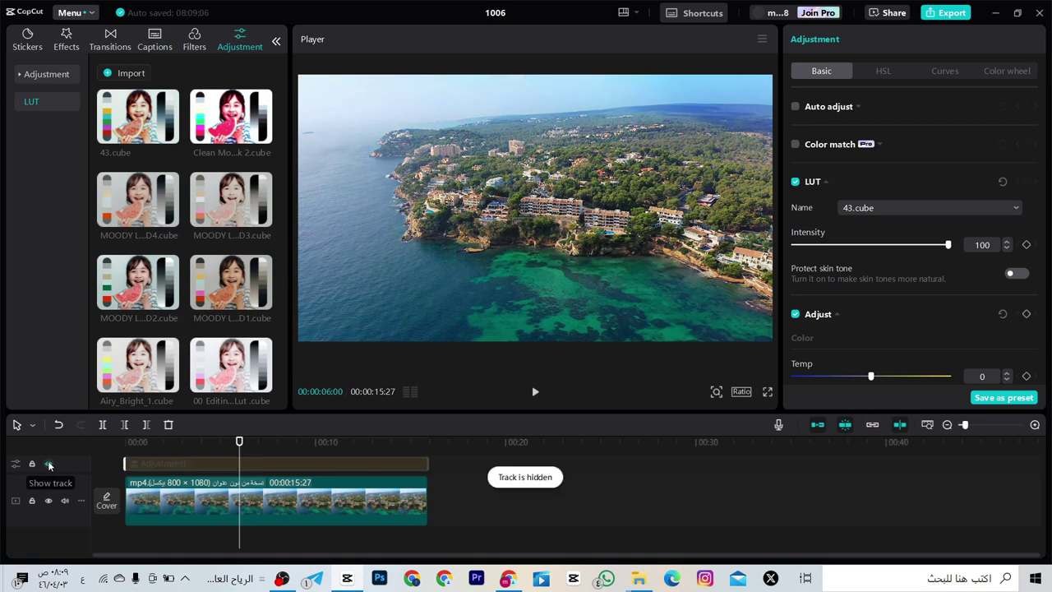
{"action": "left_click", "coordinate": [49, 465]}
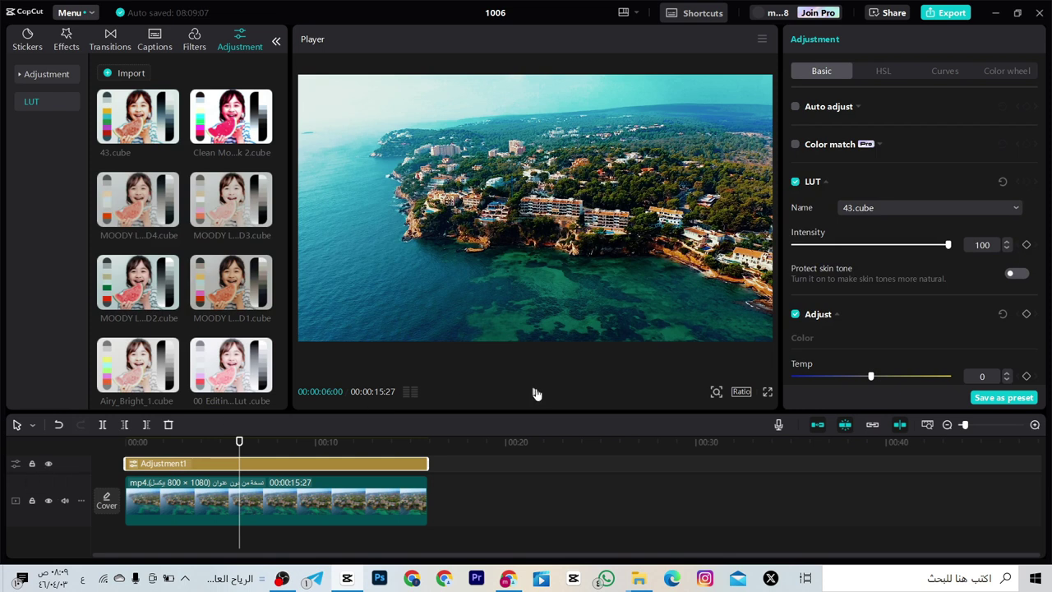
{"action": "left_click", "coordinate": [536, 393]}
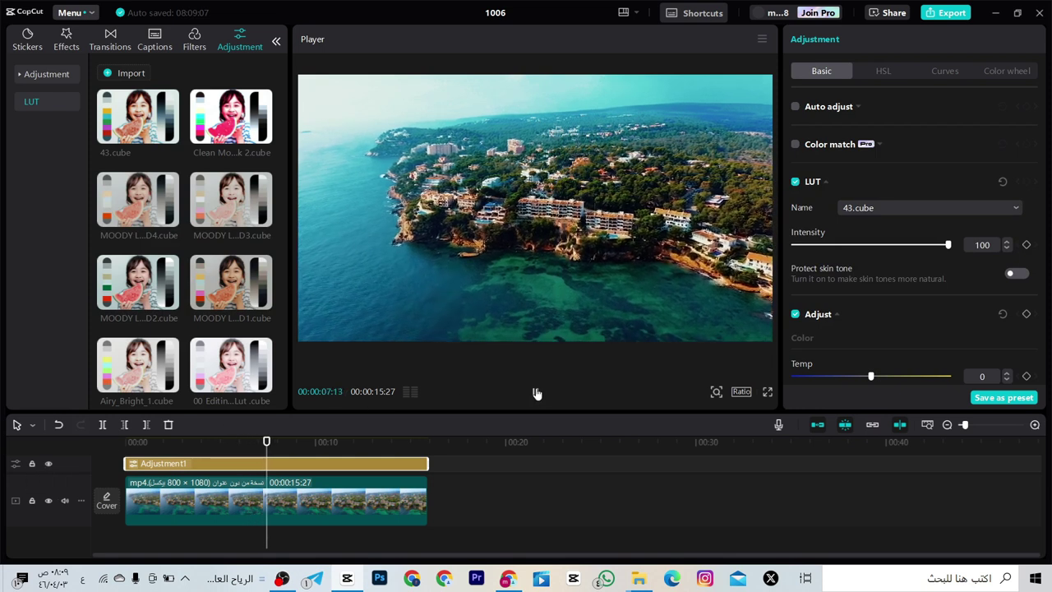
{"action": "left_click", "coordinate": [48, 465]}
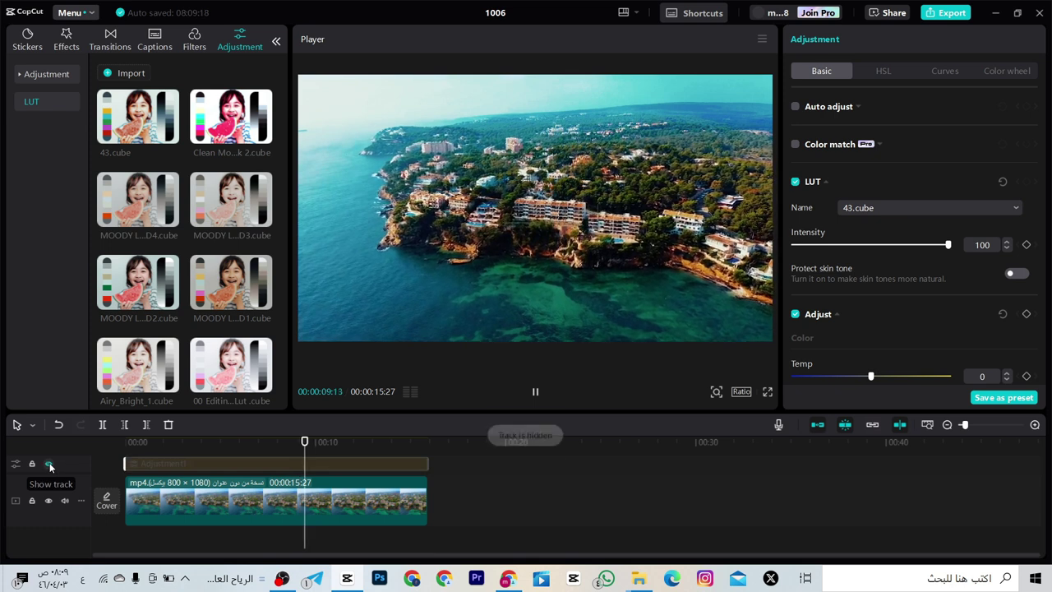
{"action": "left_click", "coordinate": [49, 464]}
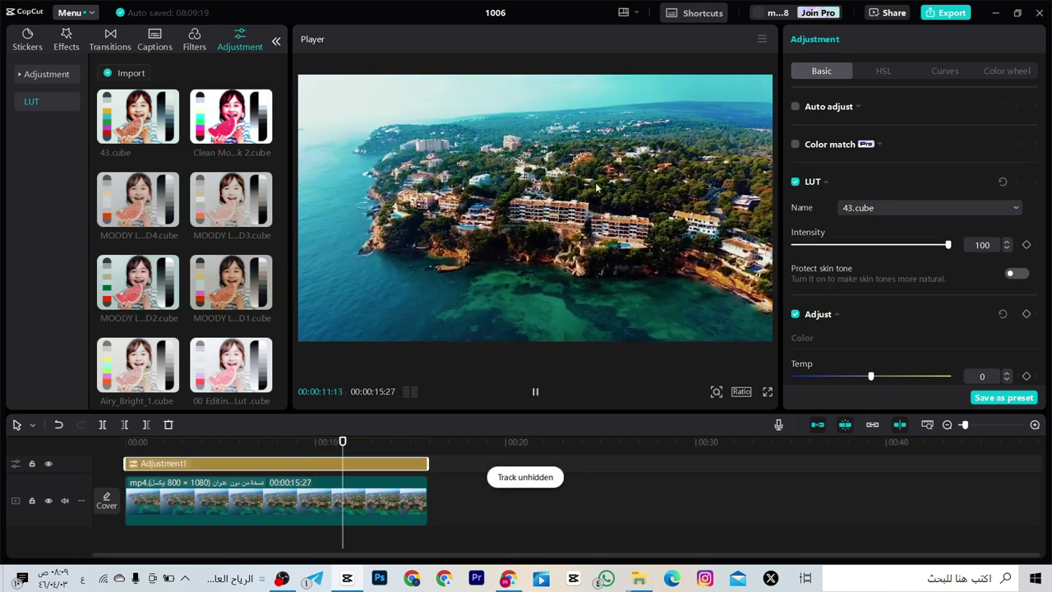
{"action": "left_click", "coordinate": [535, 392]}
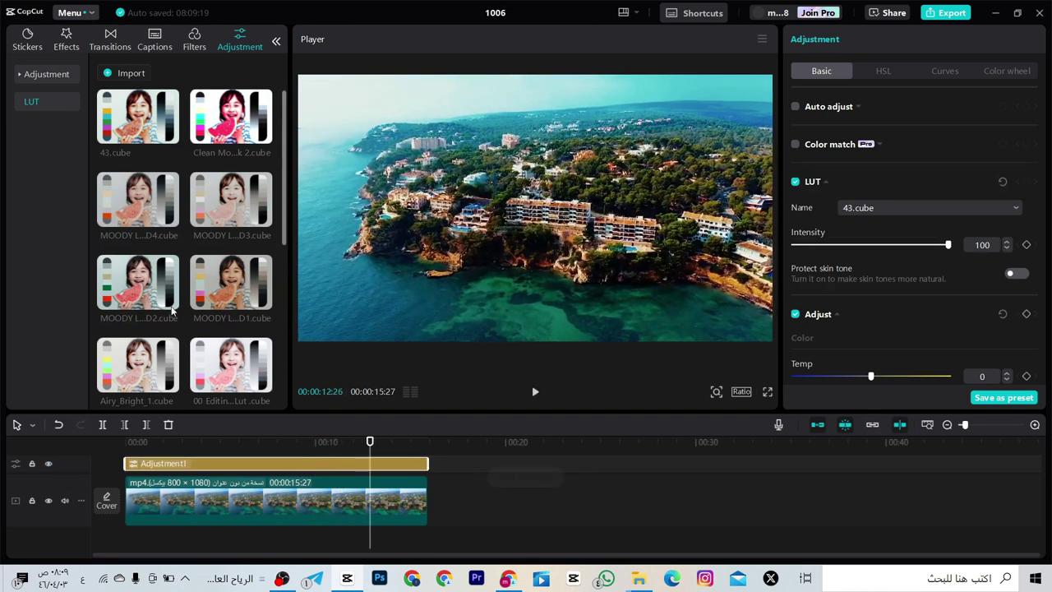
Step: Hide the 43.cube adjustment track and preview the MOODY LUTs on the ungraded clip
{"action": "mouse_move", "coordinate": [173, 221]}
{"action": "scroll", "coordinate": [173, 221], "scroll_direction": "down", "scroll_amount": 1}
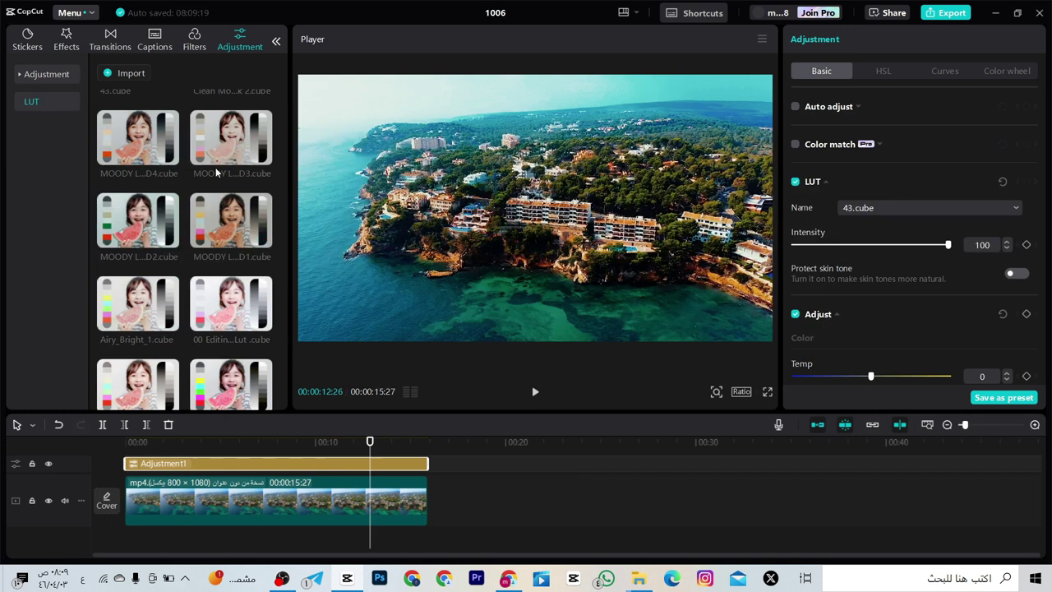
{"action": "left_click", "coordinate": [47, 465]}
{"action": "mouse_move", "coordinate": [153, 146]}
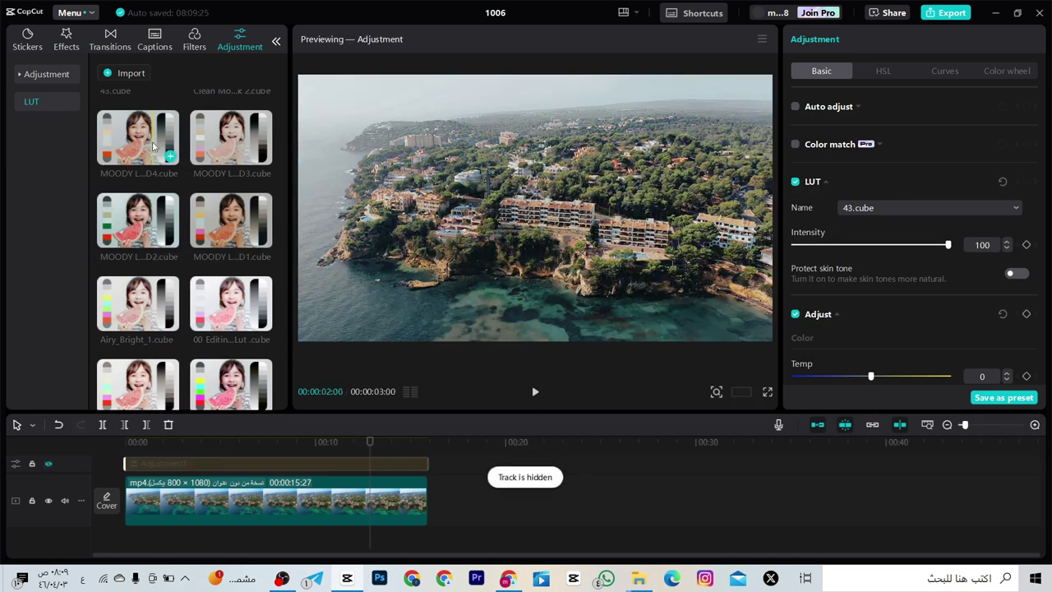
{"action": "mouse_move", "coordinate": [229, 171]}
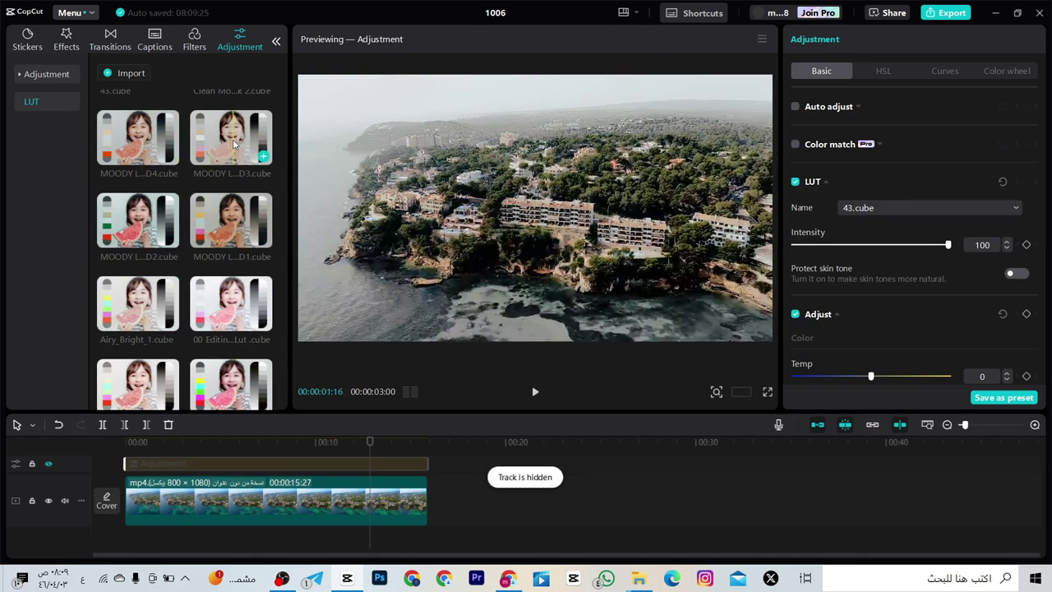
{"action": "mouse_move", "coordinate": [229, 233]}
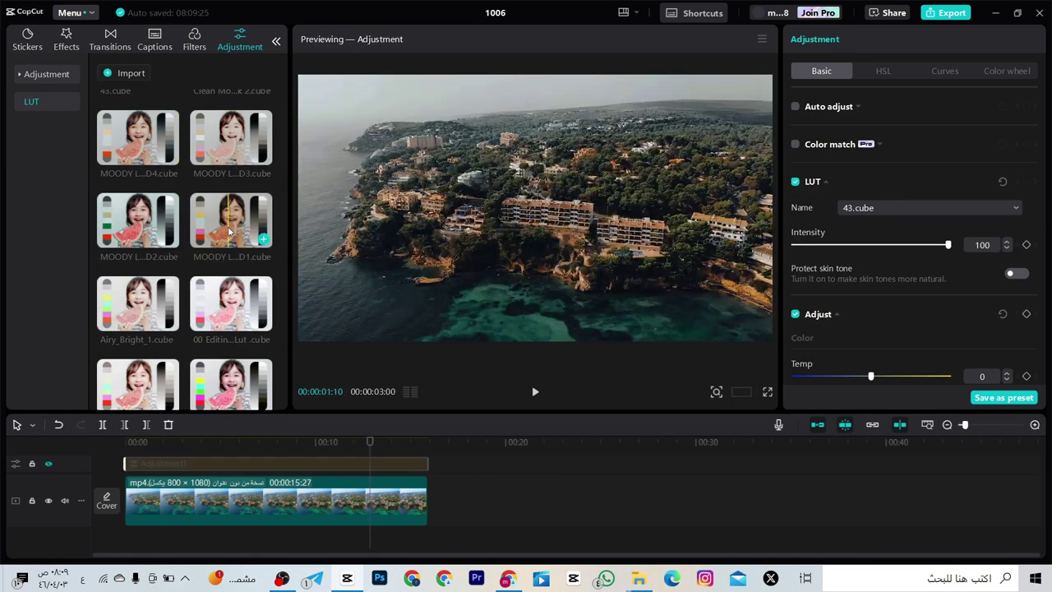
Step: Add MOODY LUT 1 - MD1.cube as an adjustment layer over nearly the whole clip and check the footage up to about 4 seconds
{"action": "left_click_drag", "start_coordinate": [230, 232], "coordinate": [420, 497]}
{"action": "left_click", "coordinate": [130, 455]}
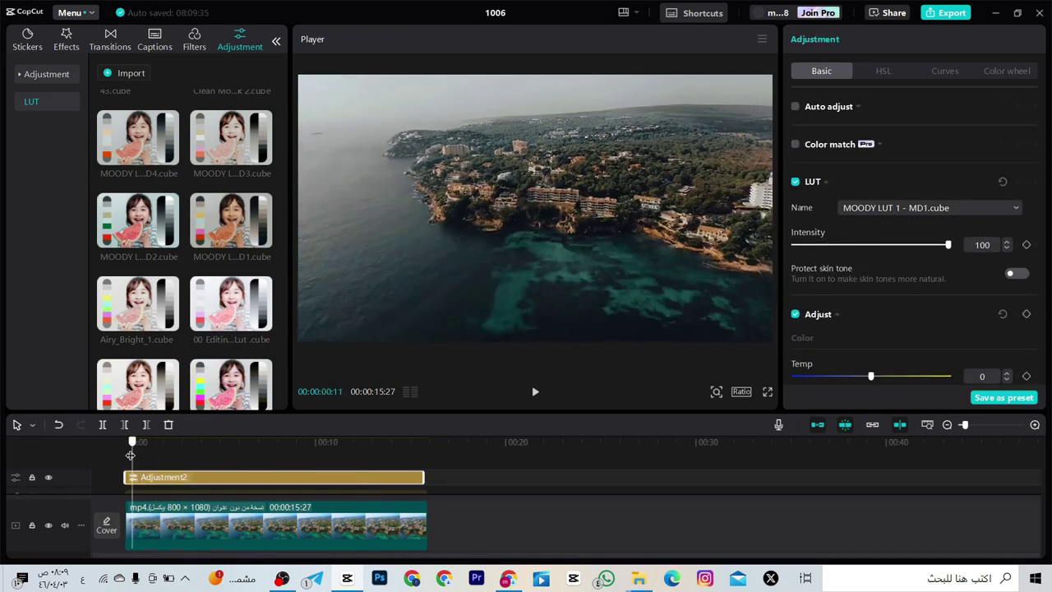
{"action": "left_click_drag", "start_coordinate": [125, 451], "coordinate": [201, 444]}
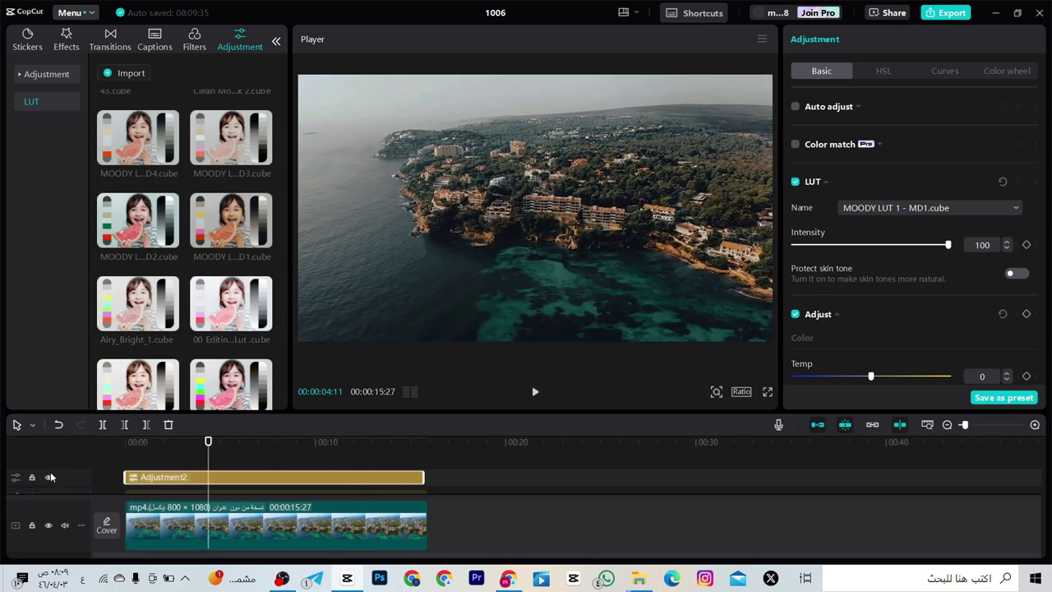
Step: Compare the footage with and without MOODY LUT 1 - MD1.cube by toggling its track, and play to about 5 seconds
{"action": "left_click", "coordinate": [49, 477]}
{"action": "left_click", "coordinate": [49, 478]}
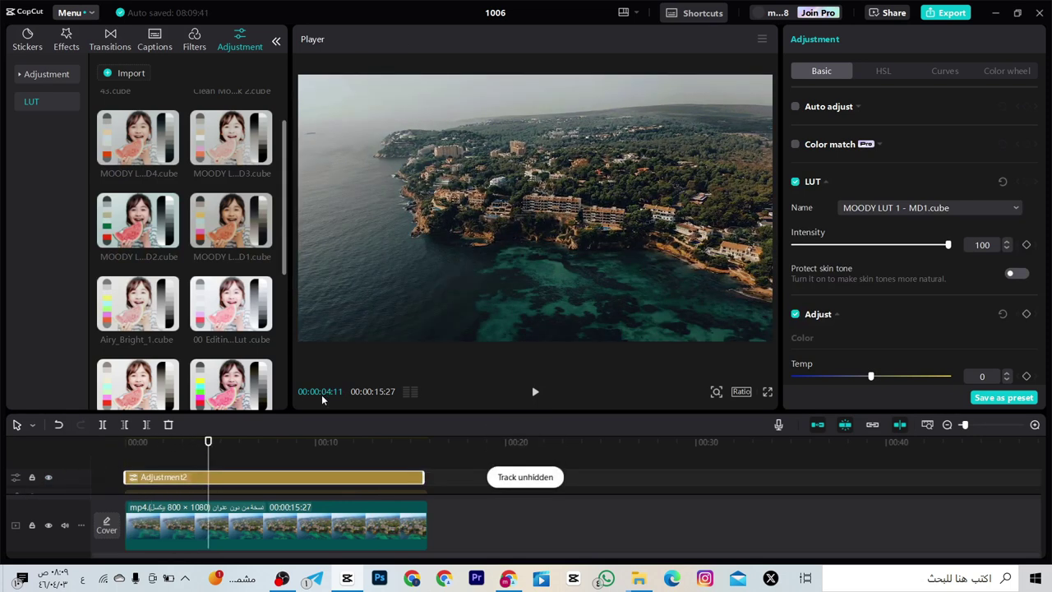
{"action": "left_click", "coordinate": [535, 394]}
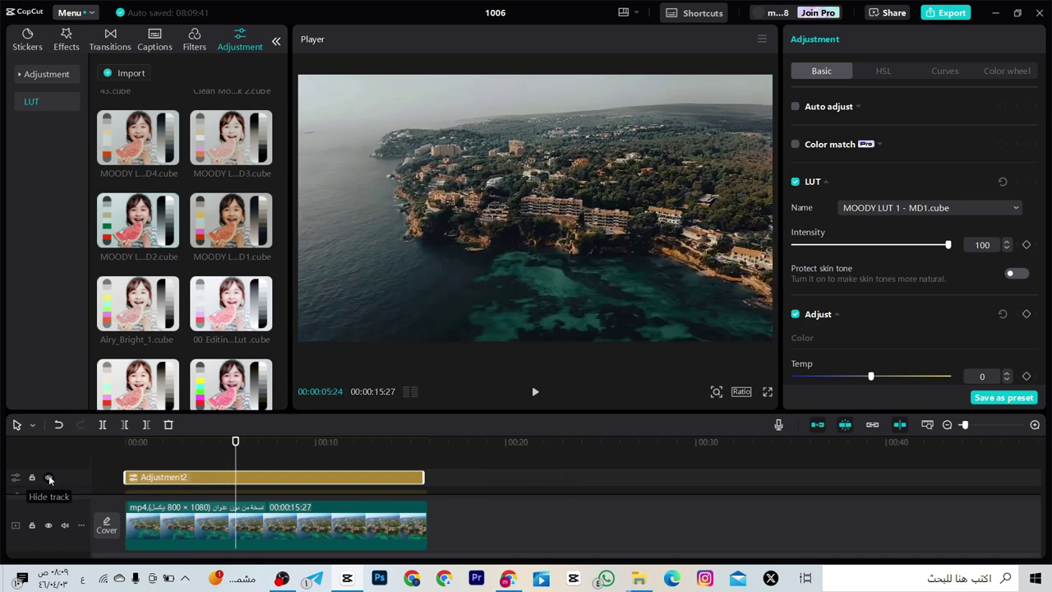
Step: Hide the MOODY LUT 1 - MD1.cube track and add Eins.cube as an adjustment layer over the whole aerial clip
{"action": "left_click", "coordinate": [49, 478]}
{"action": "scroll", "coordinate": [141, 320], "scroll_direction": "down", "scroll_amount": 2}
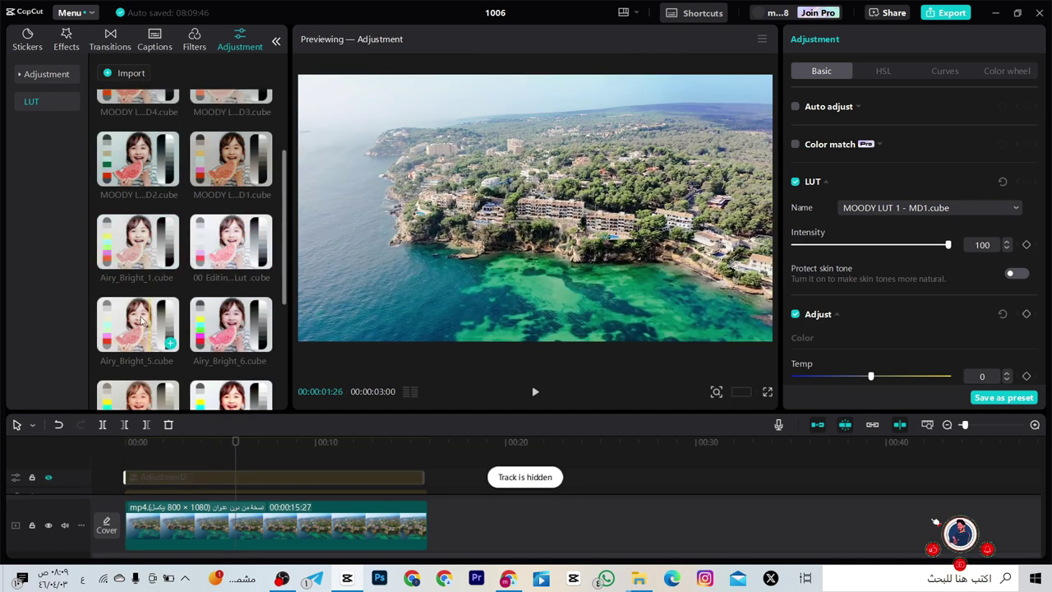
{"action": "scroll", "coordinate": [141, 320], "scroll_direction": "down", "scroll_amount": 1}
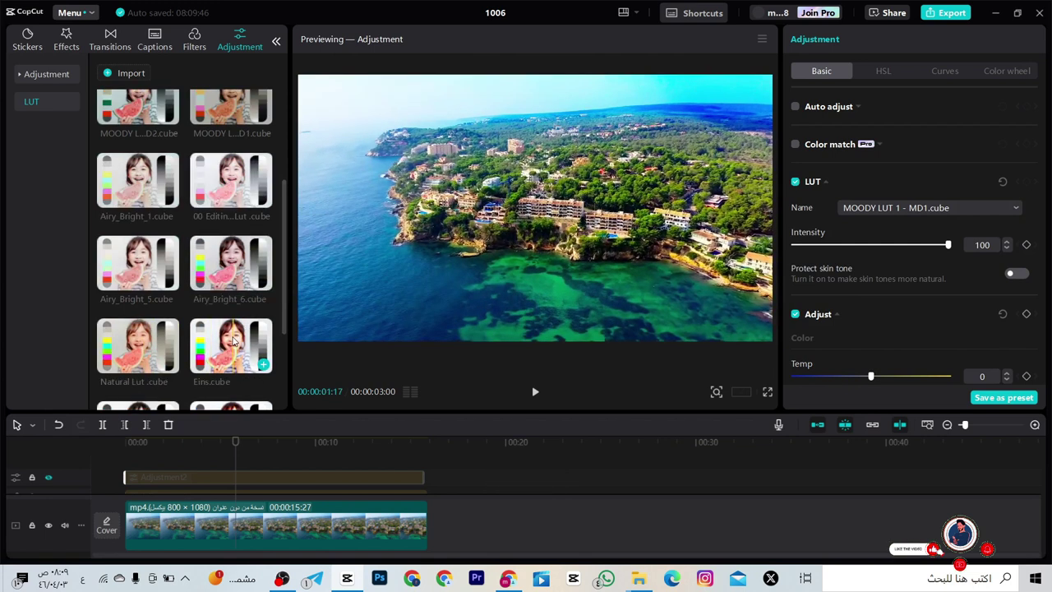
{"action": "left_click_drag", "start_coordinate": [231, 356], "coordinate": [427, 484]}
{"action": "left_click_drag", "start_coordinate": [235, 444], "coordinate": [176, 451]}
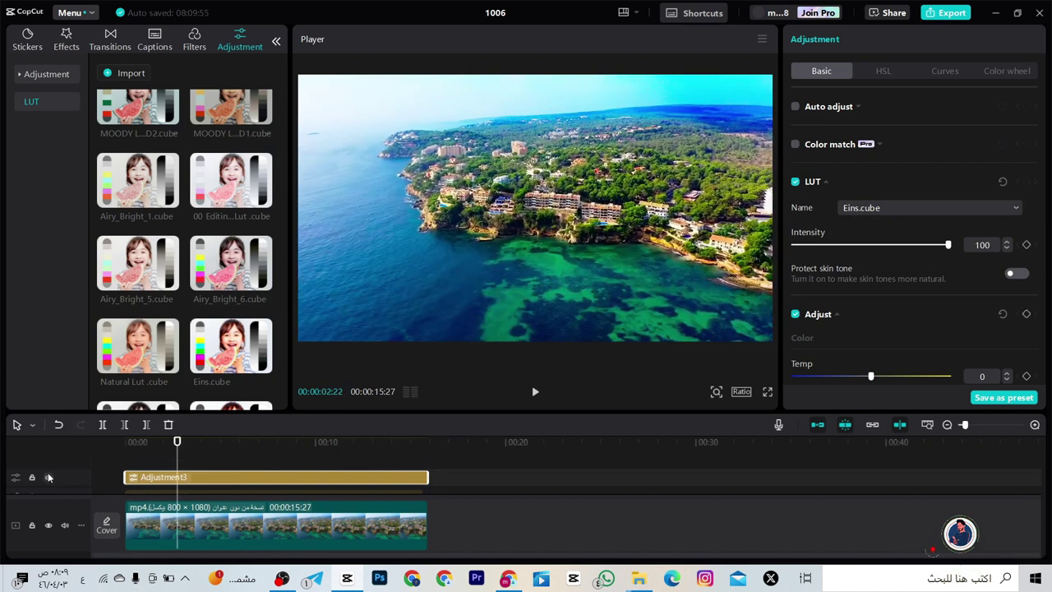
Step: Compare the aerial footage with and without Eins.cube by hiding and showing its adjustment track at about 2 seconds
{"action": "left_click", "coordinate": [48, 478]}
{"action": "left_click", "coordinate": [46, 478]}
{"action": "left_click", "coordinate": [46, 479]}
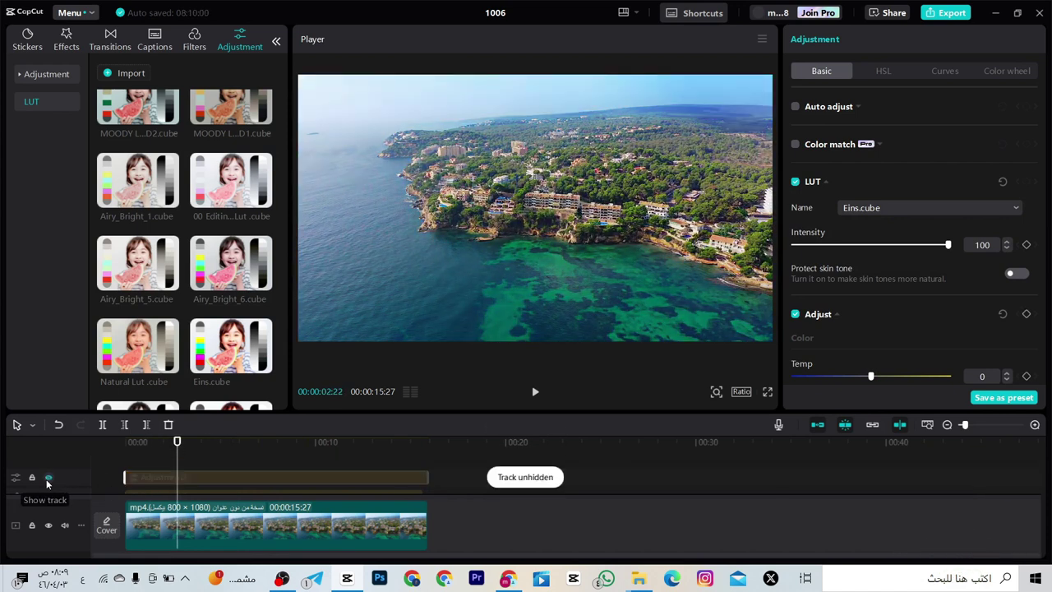
{"action": "left_click", "coordinate": [47, 479]}
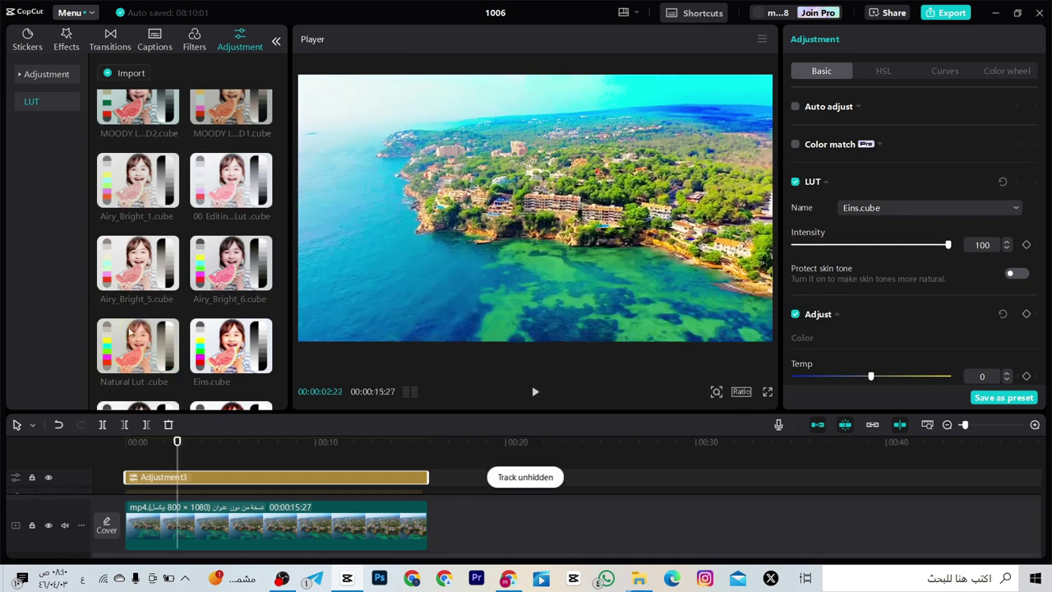
Step: Hide the current Eins.cube track and add another Eins.cube adjustment layer over the whole aerial clip
{"action": "left_click", "coordinate": [49, 477]}
{"action": "scroll", "coordinate": [191, 278], "scroll_direction": "down", "scroll_amount": 1}
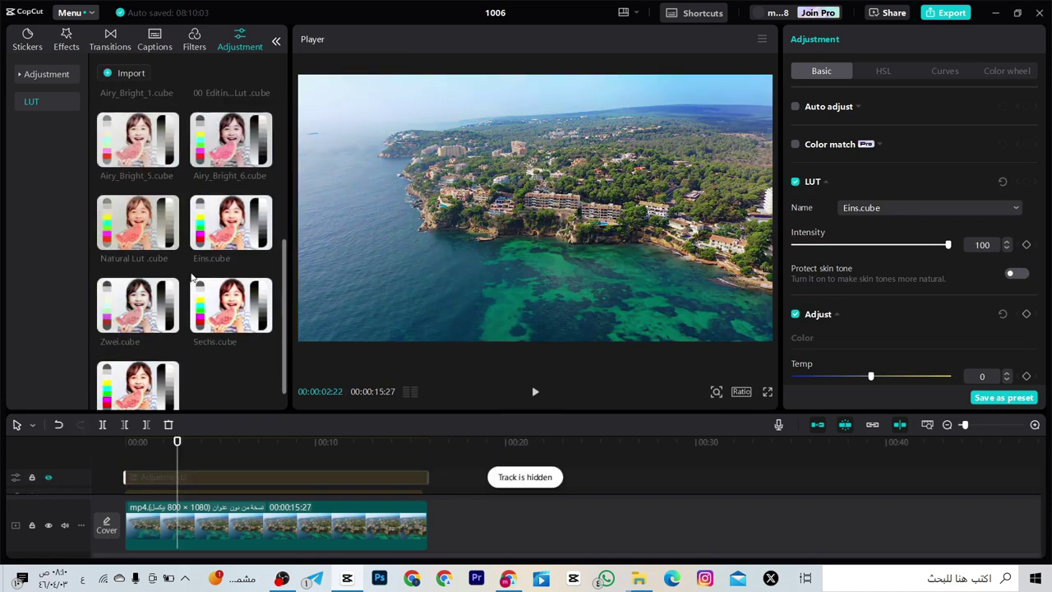
{"action": "left_click_drag", "start_coordinate": [131, 372], "coordinate": [433, 504]}
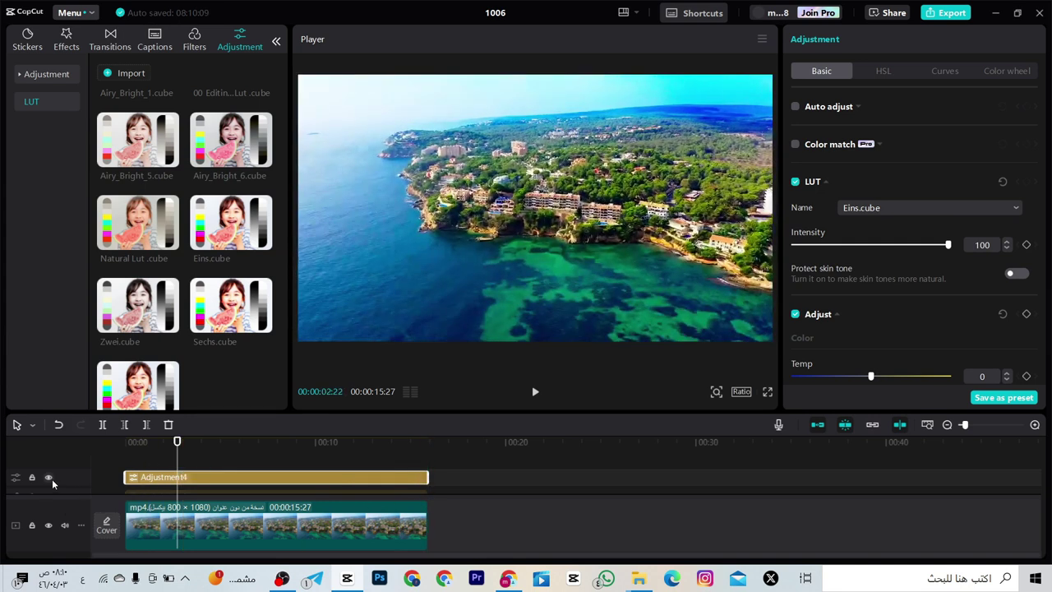
Step: Compare the newest adjustment layer's look with the ungraded clip, both paused and during playback to about 13 seconds, leaving its track hidden
{"action": "left_click", "coordinate": [48, 479]}
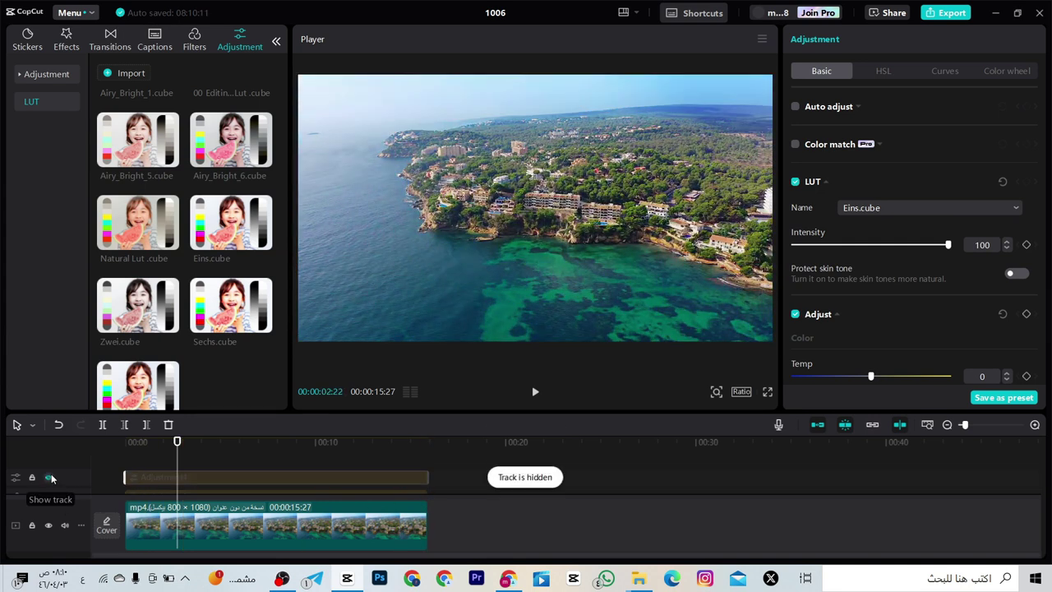
{"action": "left_click", "coordinate": [48, 477]}
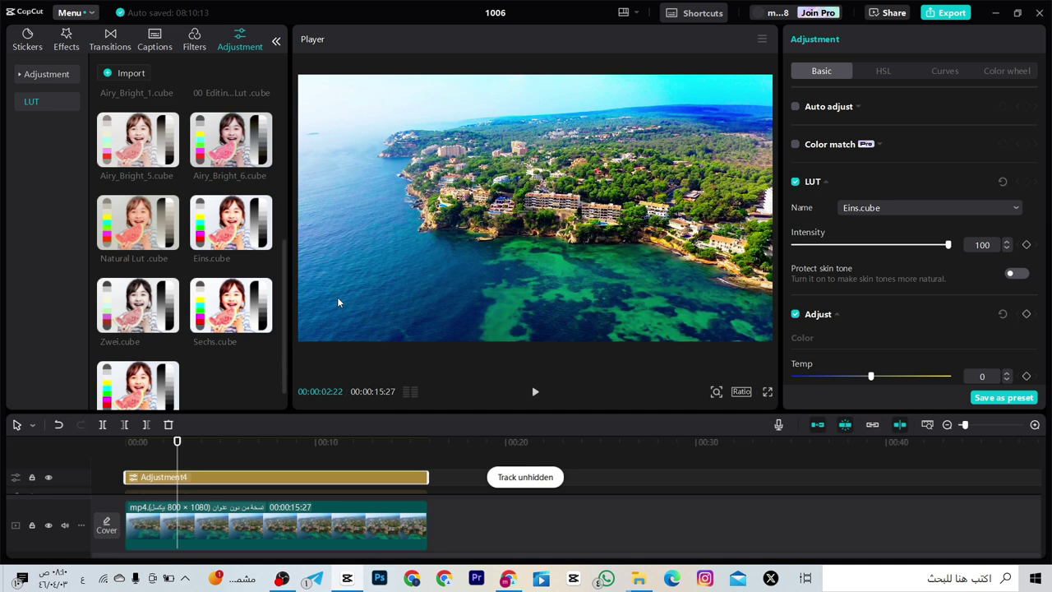
{"action": "left_click", "coordinate": [535, 391]}
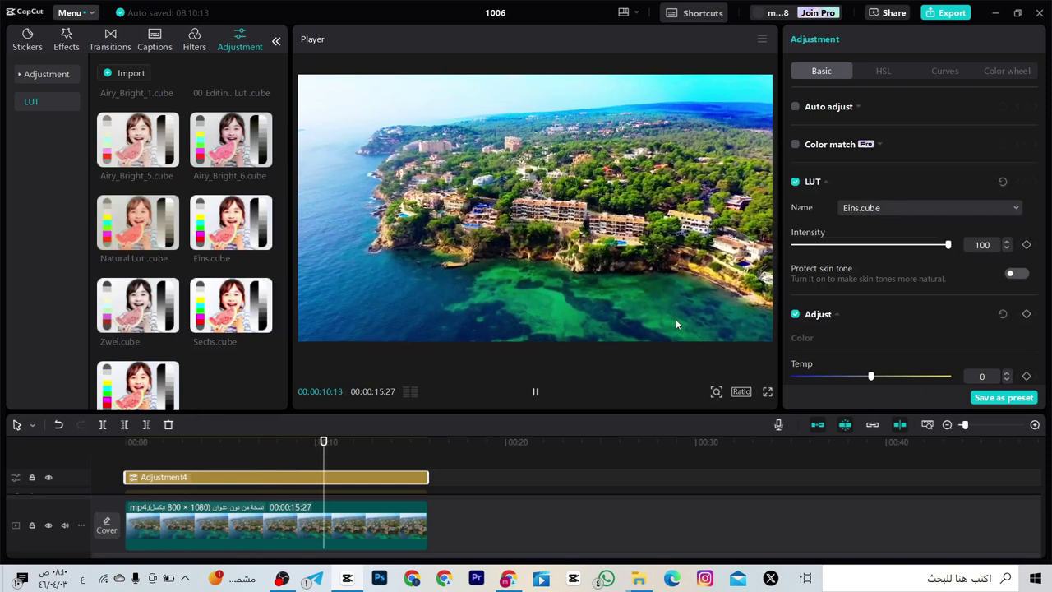
{"action": "left_click", "coordinate": [49, 476]}
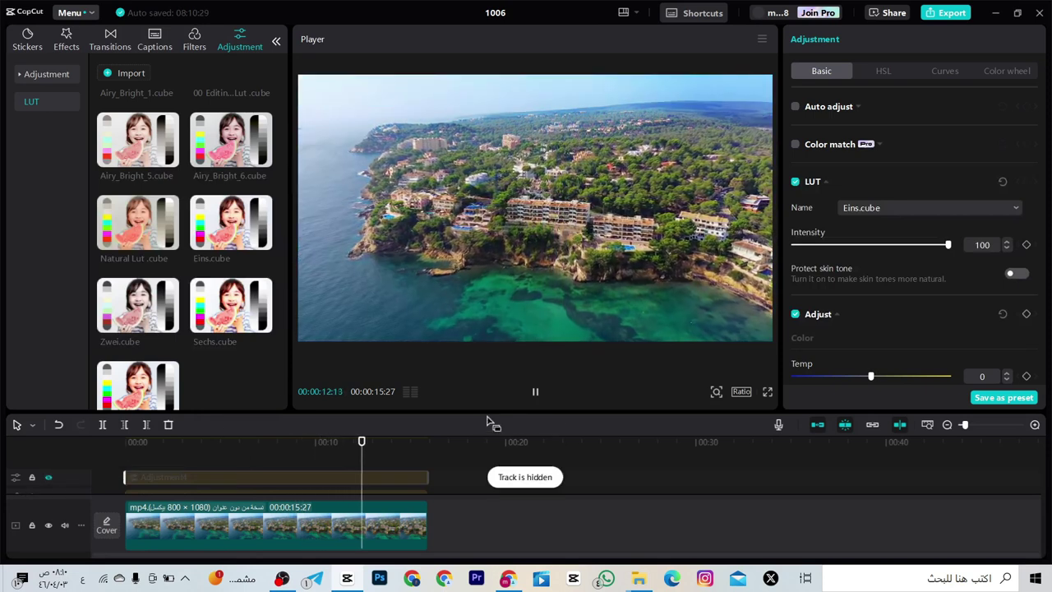
{"action": "left_click", "coordinate": [535, 392]}
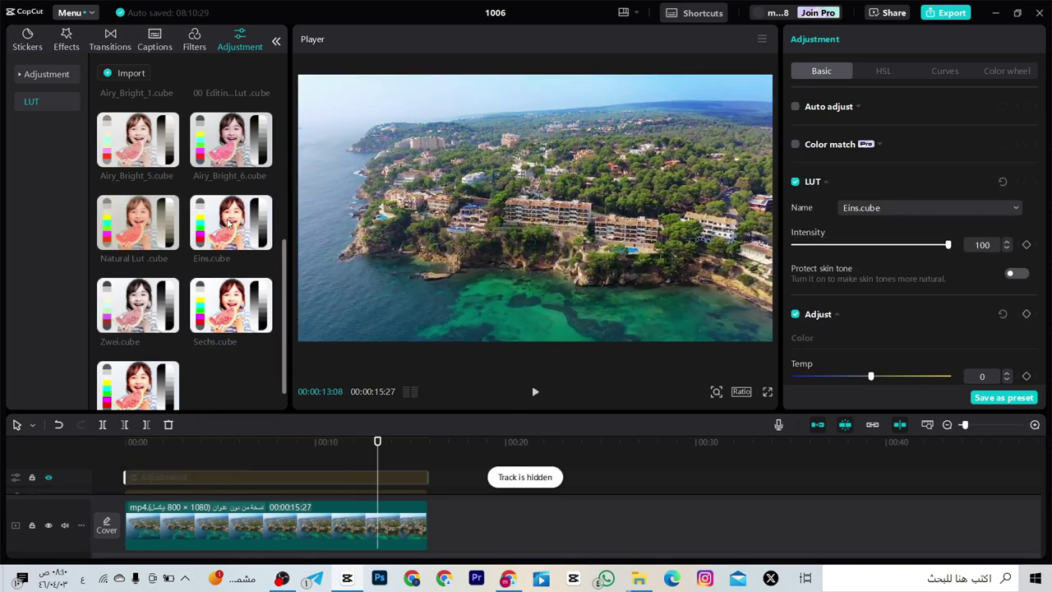
Step: Append C1576.MP4 from the project media directly after the aerial clip on the main track and preview it
{"action": "left_click", "coordinate": [51, 74]}
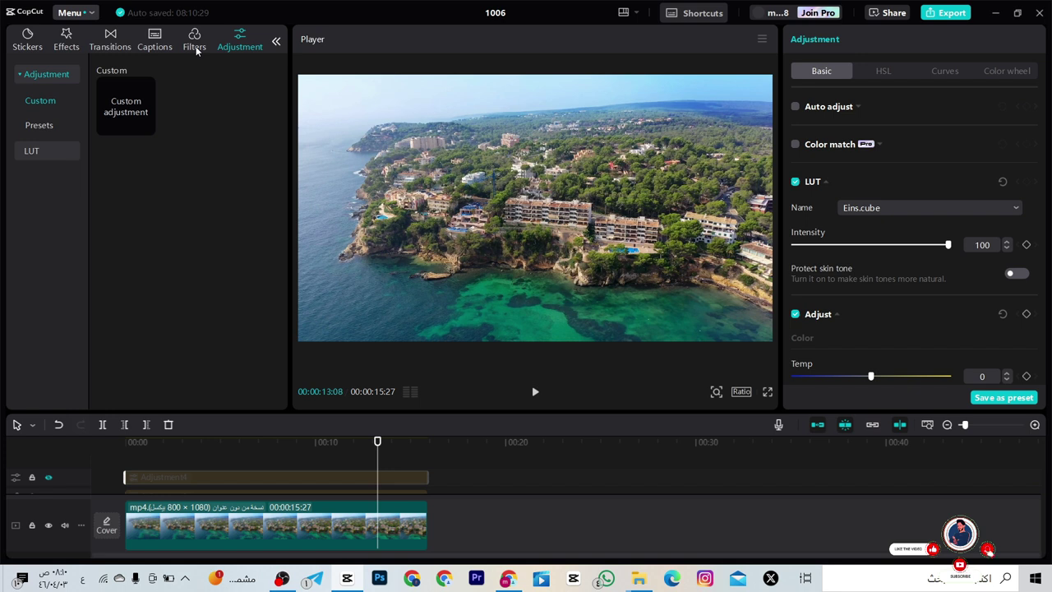
{"action": "left_click", "coordinate": [276, 41]}
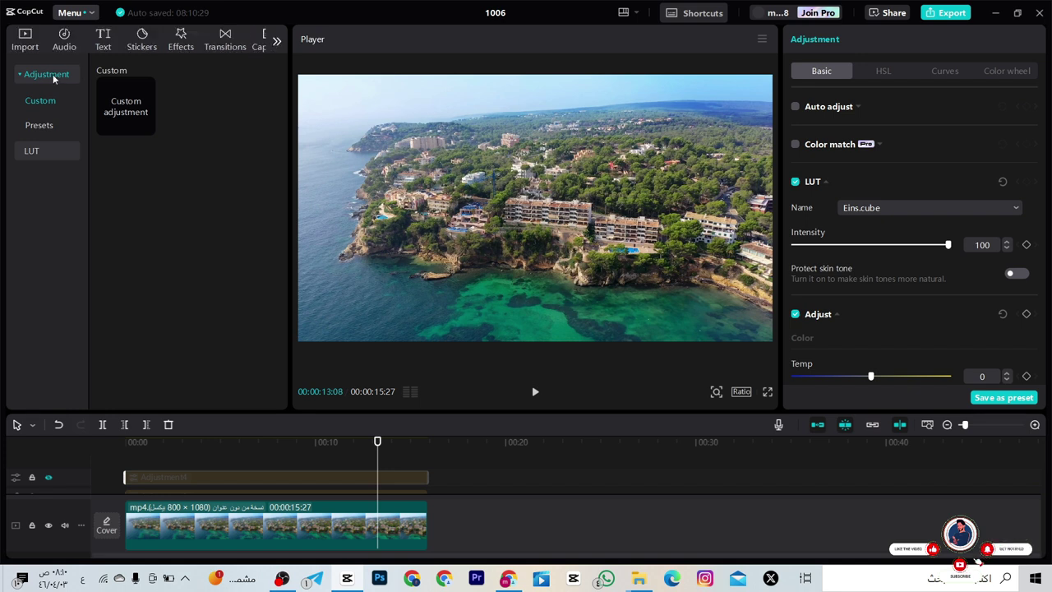
{"action": "left_click", "coordinate": [33, 45]}
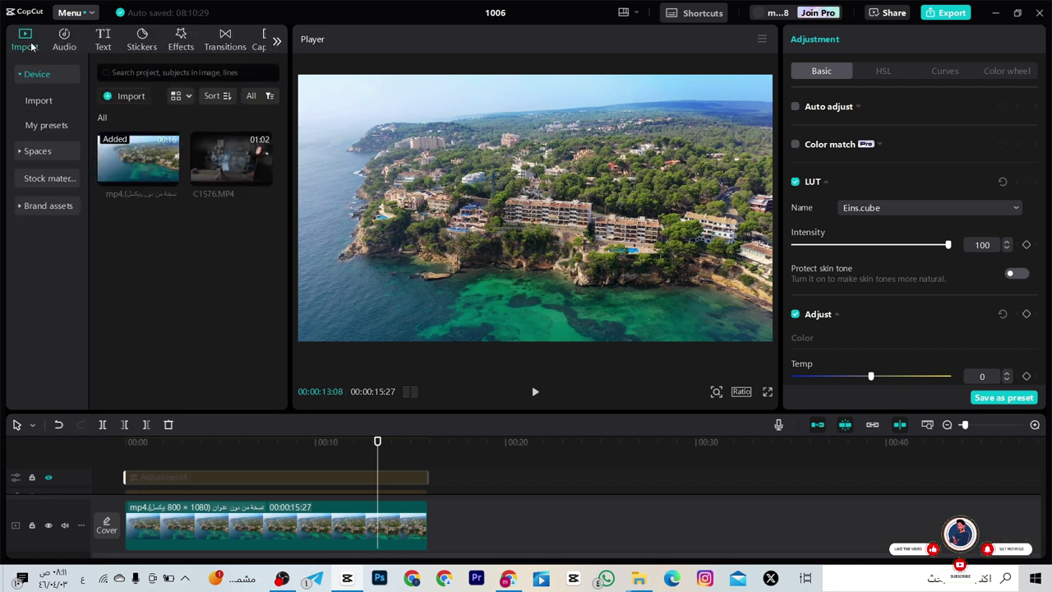
{"action": "left_click_drag", "start_coordinate": [258, 176], "coordinate": [430, 540]}
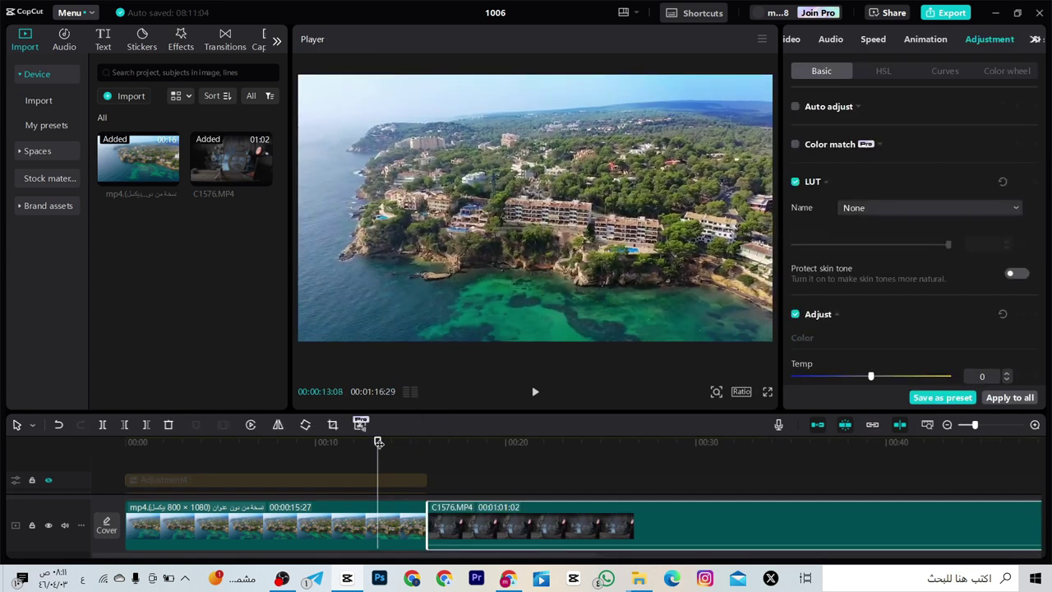
{"action": "left_click_drag", "start_coordinate": [377, 466], "coordinate": [583, 465]}
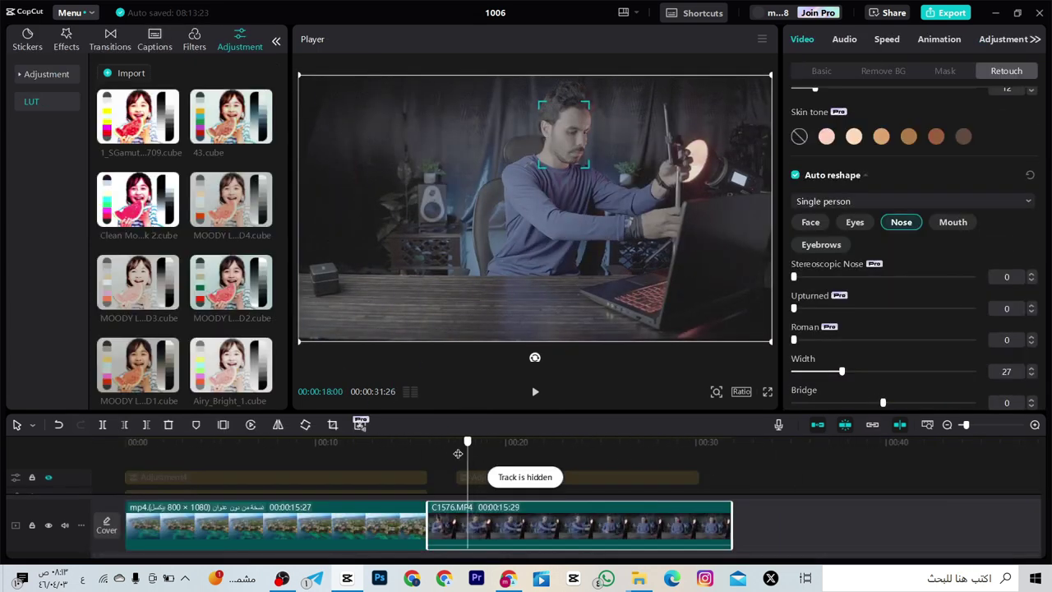
Step: Import the LUT 1_SGamut3CineSLog3_To_LC-709.cube from the SonyLookProfiles_SLog3_SGamut3Cine folder
{"action": "mouse_move", "coordinate": [458, 454]}
{"action": "left_mouse_down"}
{"action": "mouse_move", "coordinate": [427, 457]}
{"action": "mouse_move", "coordinate": [456, 457]}
{"action": "left_mouse_up"}
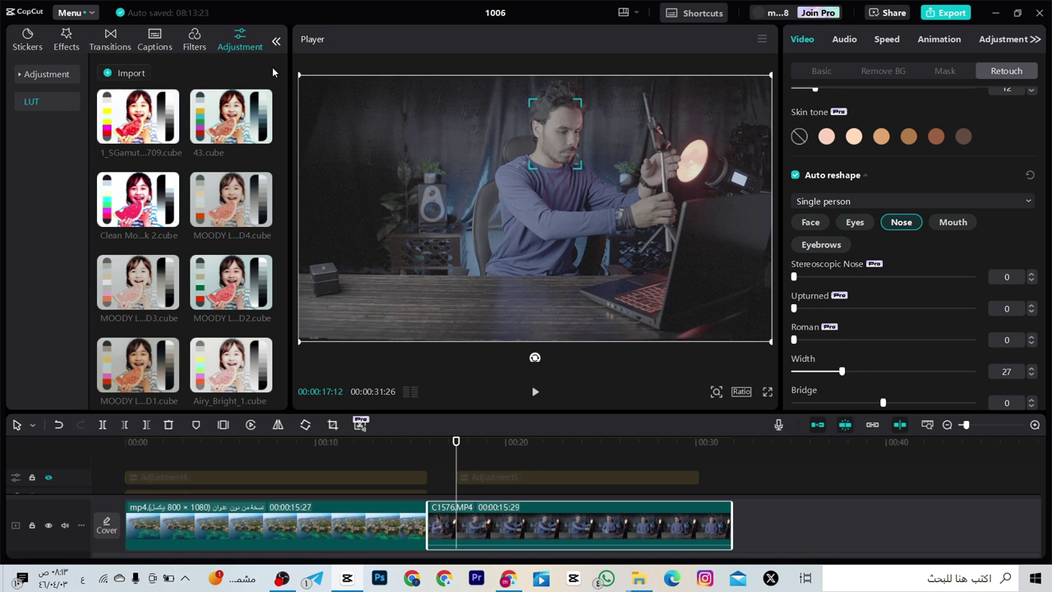
{"action": "left_click", "coordinate": [132, 74]}
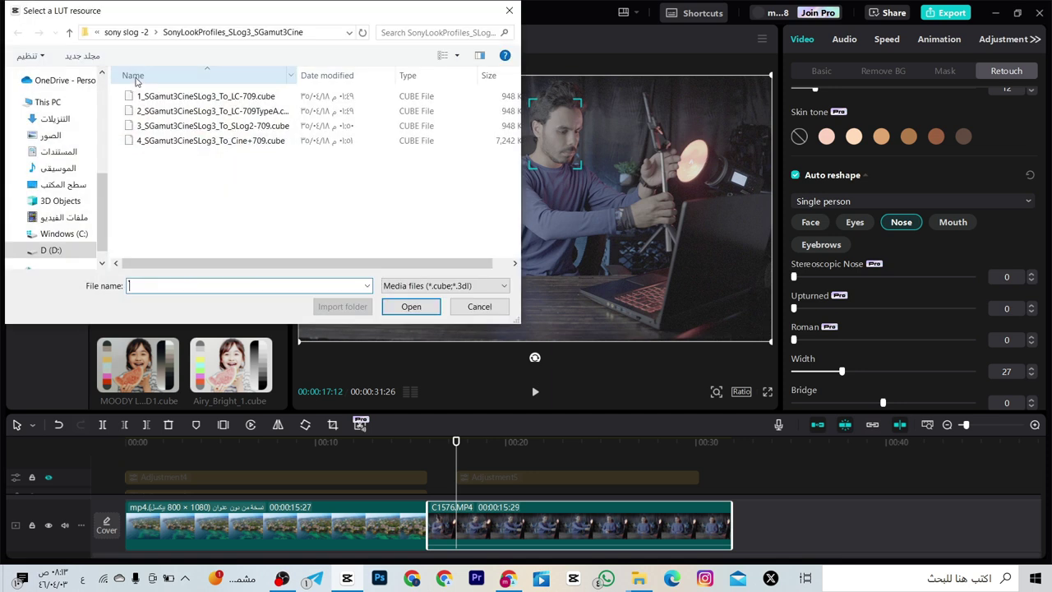
{"action": "left_click", "coordinate": [70, 35]}
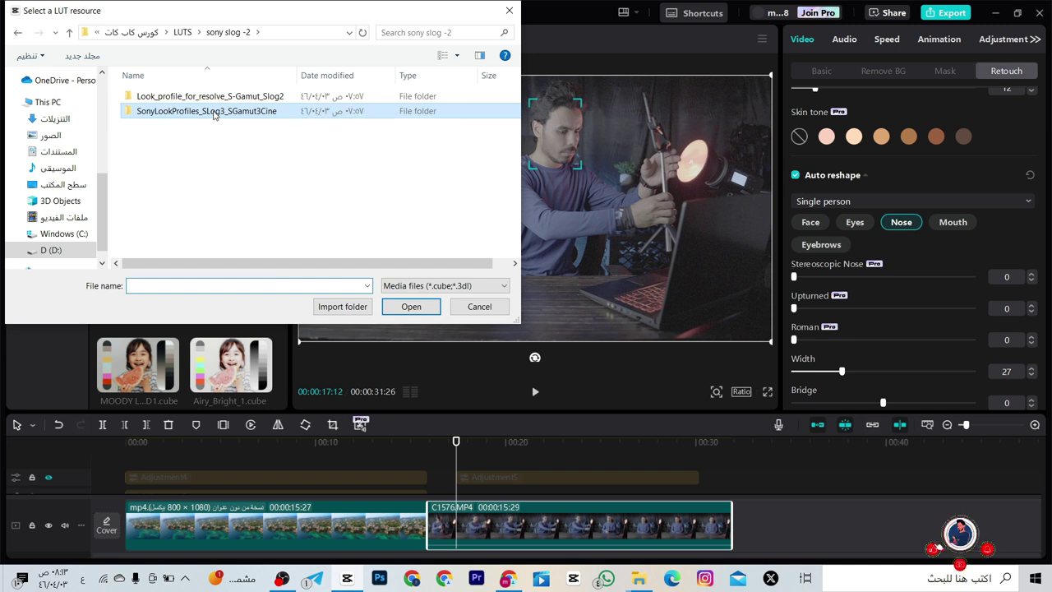
{"action": "double_click", "coordinate": [212, 112]}
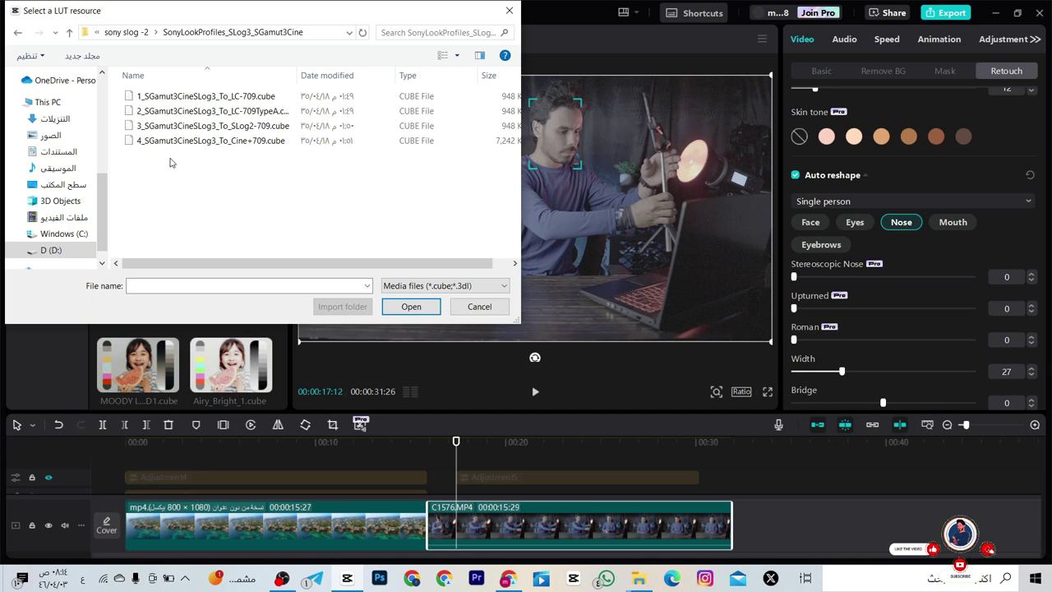
{"action": "double_click", "coordinate": [260, 100]}
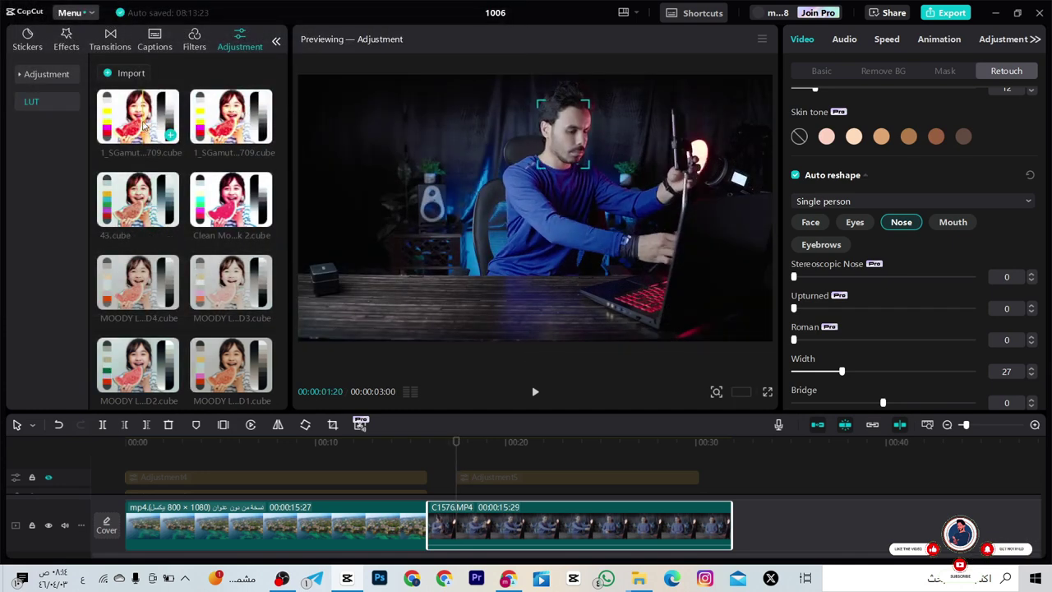
Step: Add 1_SGamut3CineSLog3_To_LC-709.cube as an adjustment layer over most of C1576.MP4 and check the footage at about 26 seconds
{"action": "left_click_drag", "start_coordinate": [135, 128], "coordinate": [485, 472]}
{"action": "left_click", "coordinate": [484, 462]}
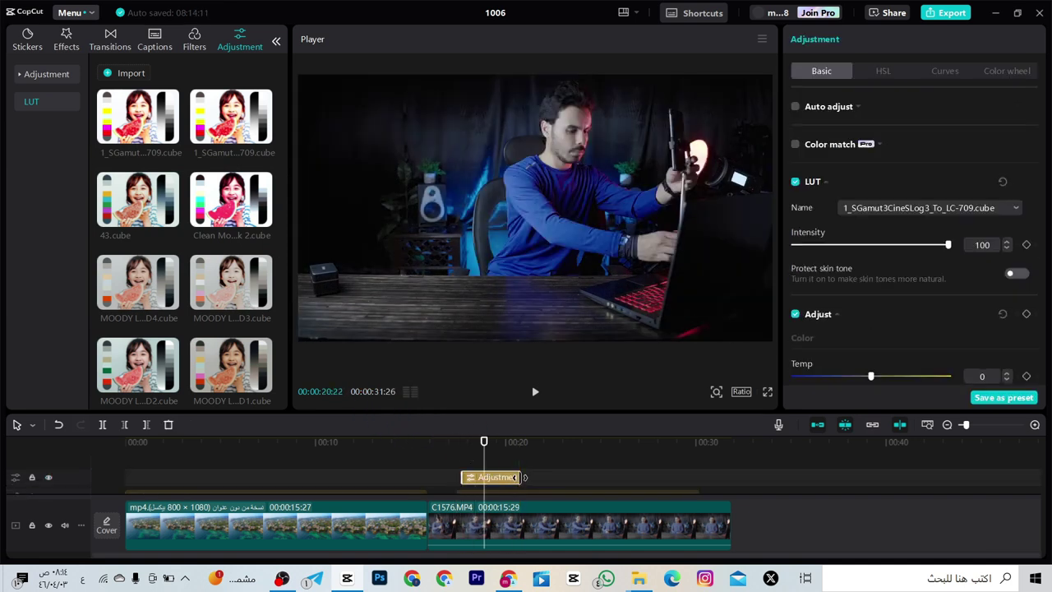
{"action": "left_click_drag", "start_coordinate": [481, 442], "coordinate": [625, 448]}
Step: Compare C1576.MP4 with and without the 1_SGamut3CineSLog3_To_LC-709.cube LUT, leaving its track hidden
{"action": "left_click", "coordinate": [50, 478]}
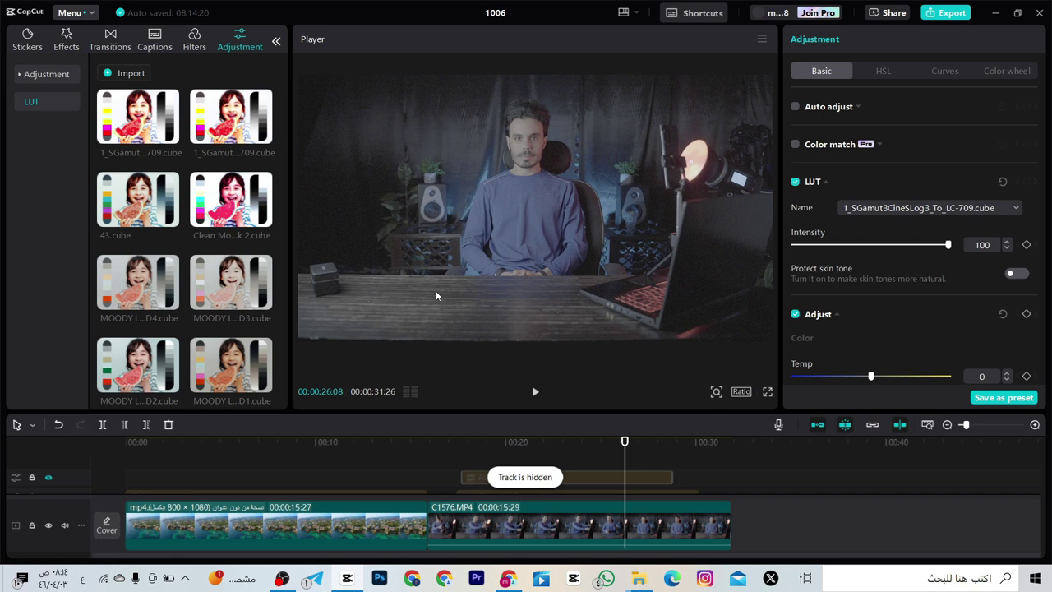
{"action": "left_click", "coordinate": [50, 478]}
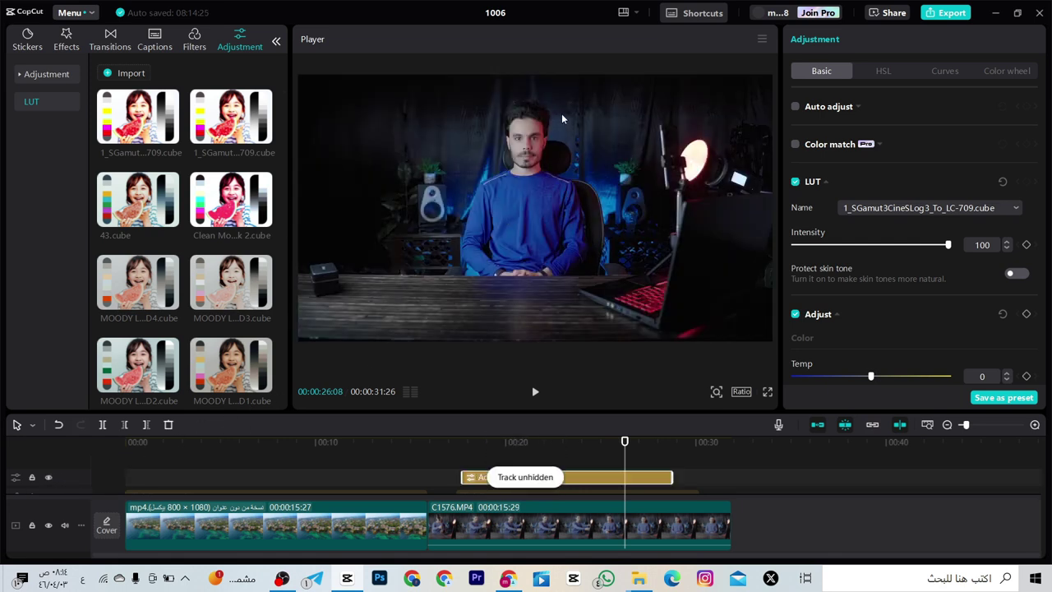
{"action": "left_click", "coordinate": [47, 479]}
{"action": "left_click", "coordinate": [47, 478]}
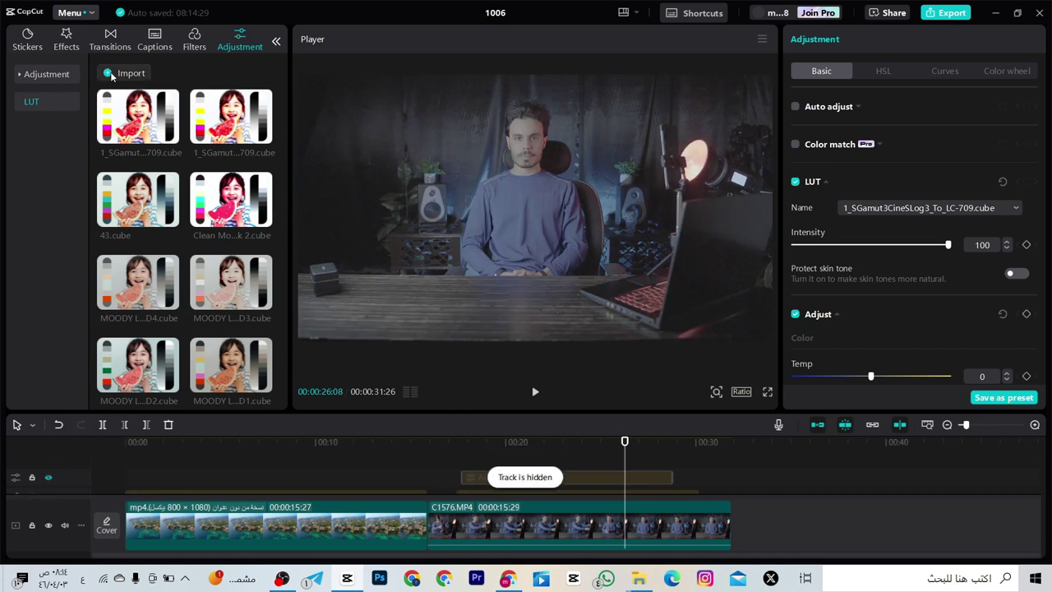
Step: Import 2_SGamut3CineSLog3_To_LC-709TypeA.cube and add it as an adjustment layer over most of C1576.MP4
{"action": "left_click", "coordinate": [111, 74]}
{"action": "double_click", "coordinate": [180, 114]}
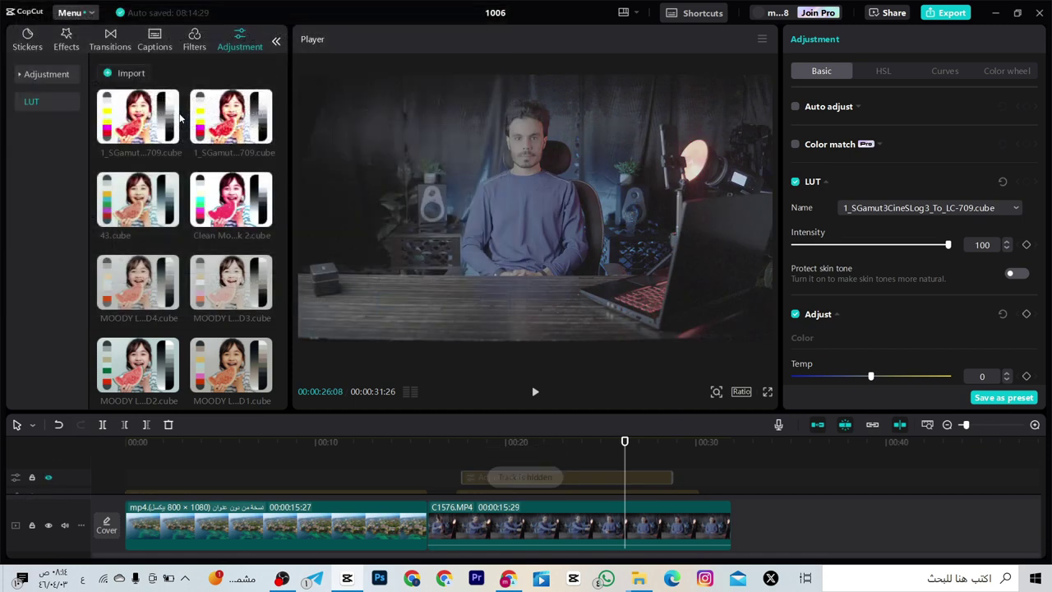
{"action": "left_click", "coordinate": [145, 144]}
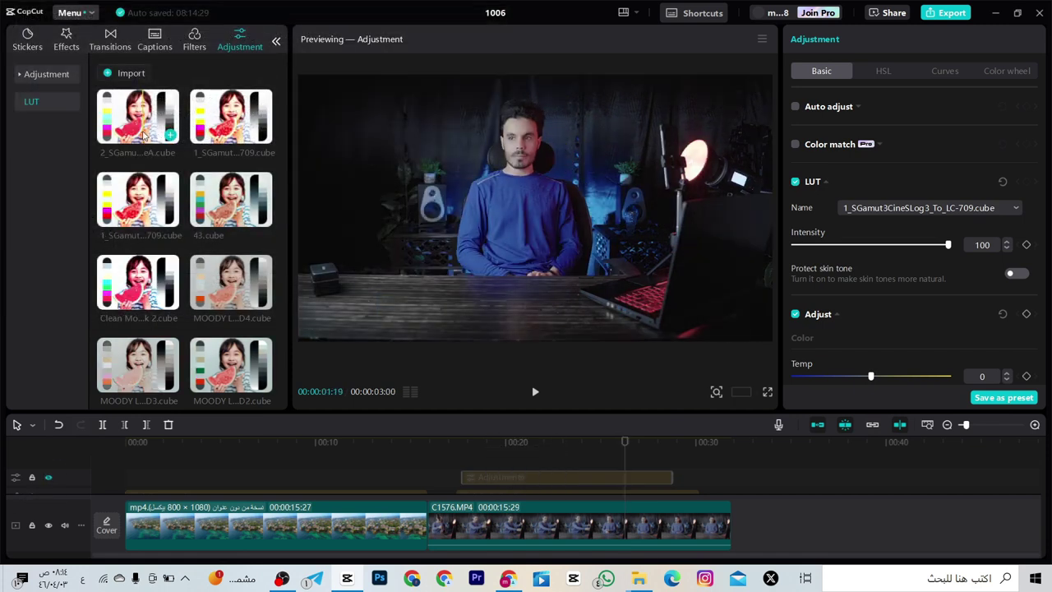
{"action": "left_click_drag", "start_coordinate": [145, 136], "coordinate": [672, 476]}
{"action": "left_click", "coordinate": [533, 475]}
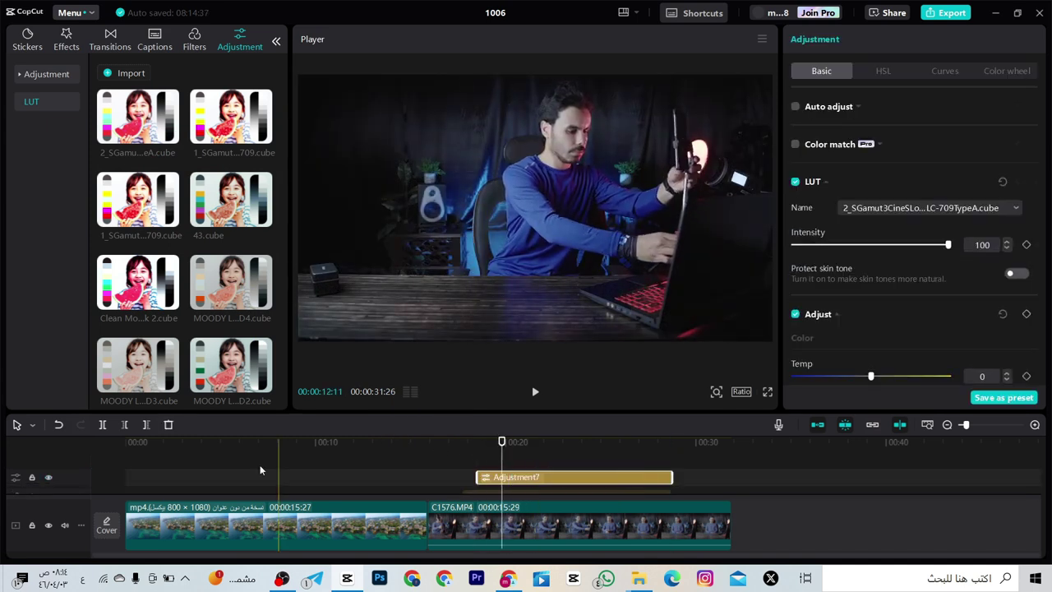
Step: Toggle the LC-709TypeA adjustment track to compare its look, and check the graded footage up to about 25 seconds
{"action": "left_click", "coordinate": [48, 477]}
{"action": "left_click", "coordinate": [48, 477]}
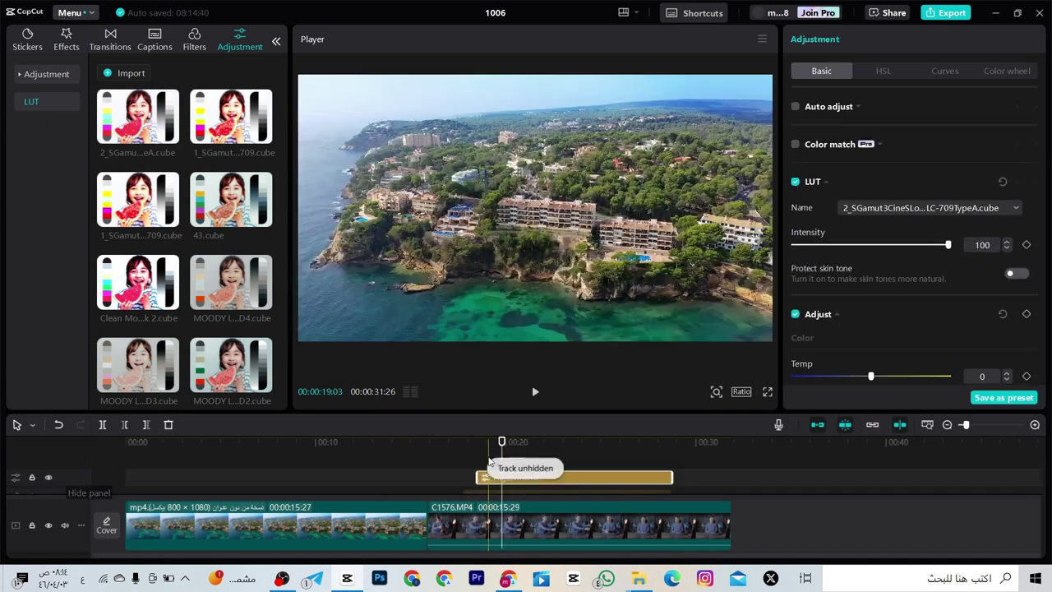
{"action": "left_click_drag", "start_coordinate": [498, 441], "coordinate": [610, 442]}
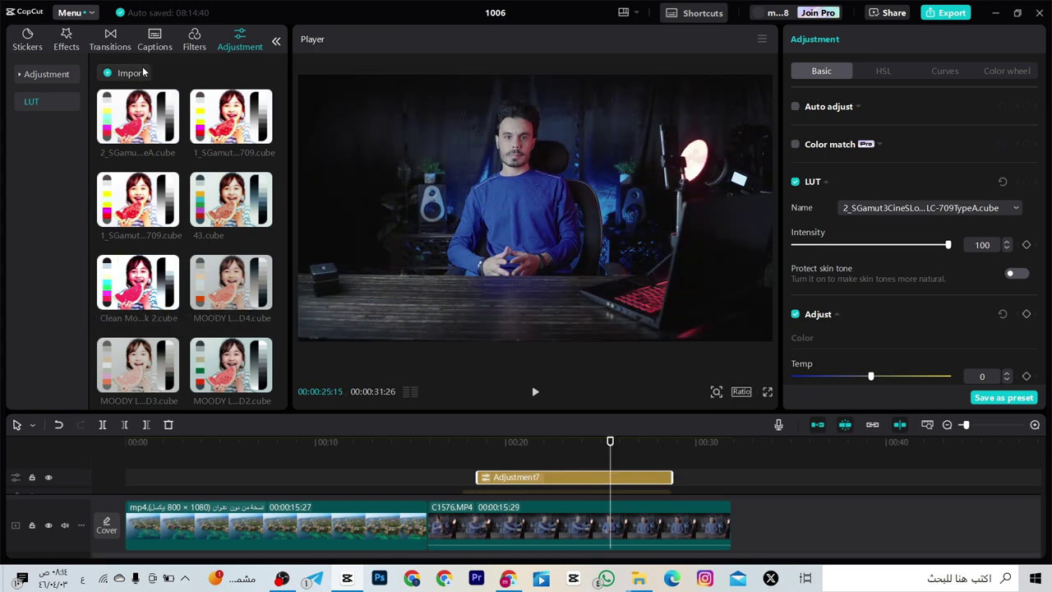
Step: Import 3_SGamut3CineSLog3_To_SLog2-709.cube and add it as an adjustment layer above C1576.MP4
{"action": "left_click", "coordinate": [129, 73]}
{"action": "double_click", "coordinate": [205, 123]}
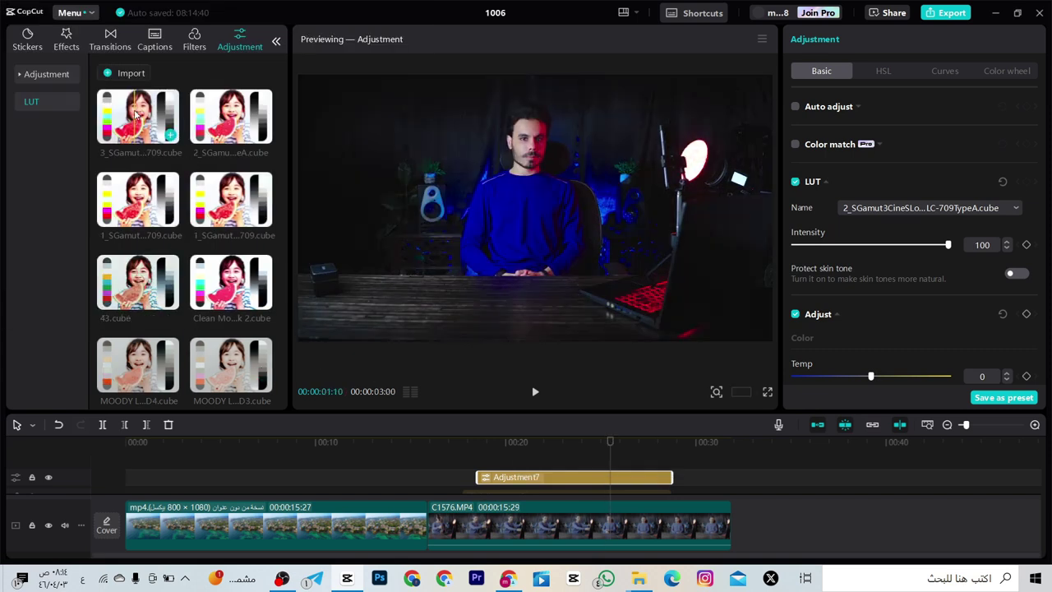
{"action": "left_click_drag", "start_coordinate": [130, 133], "coordinate": [549, 475]}
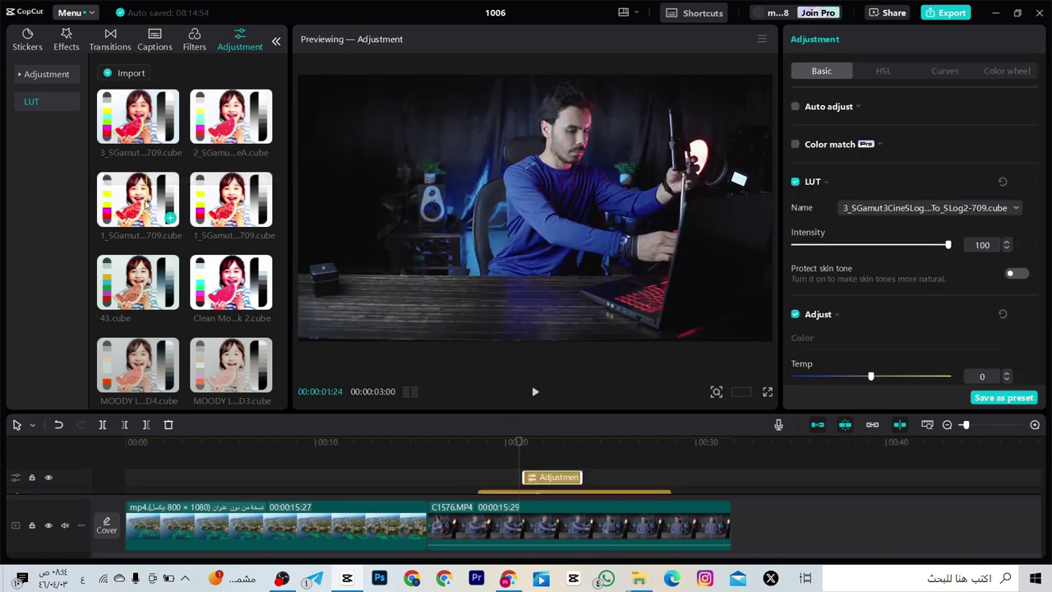
Step: Hide the LC-709TypeA adjustment track and stretch the SLog2-709 layer over C1576.MP4 from about 18 to 29 seconds
{"action": "mouse_move", "coordinate": [126, 216]}
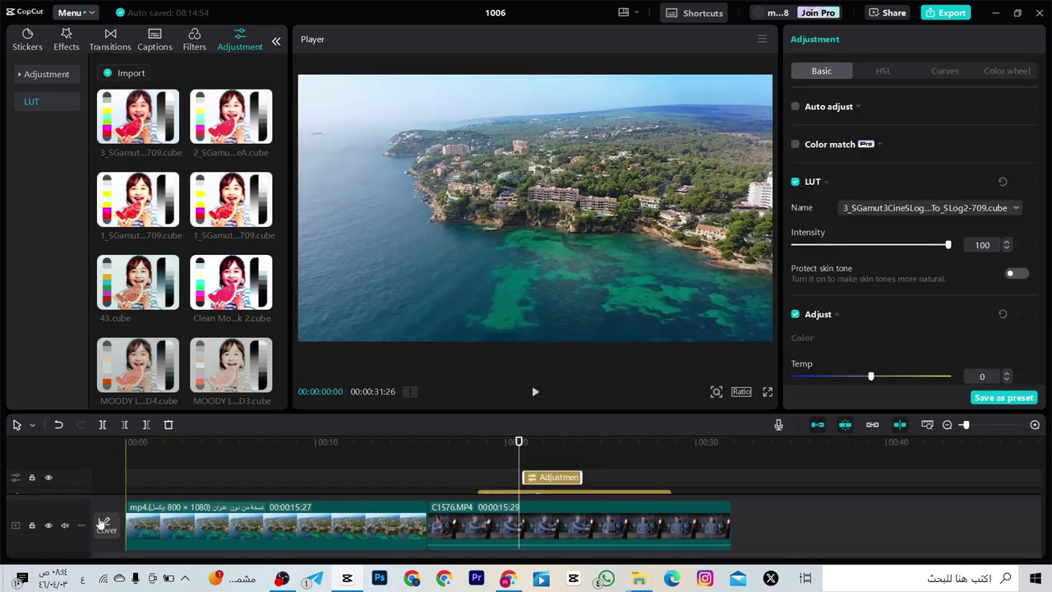
{"action": "left_click", "coordinate": [48, 482]}
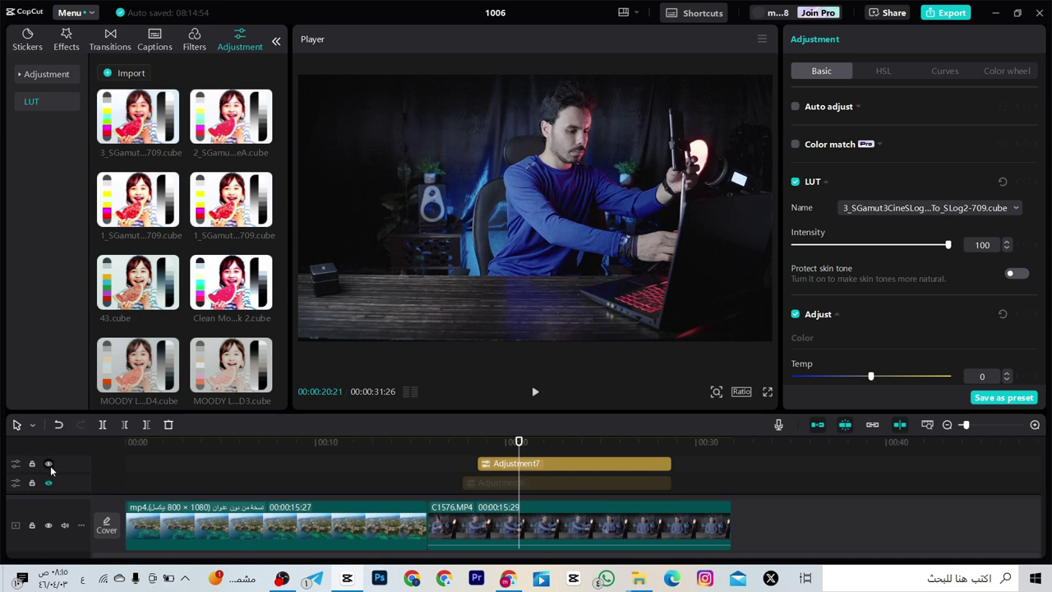
{"action": "left_click", "coordinate": [49, 483]}
{"action": "left_click_drag", "start_coordinate": [520, 477], "coordinate": [478, 462]}
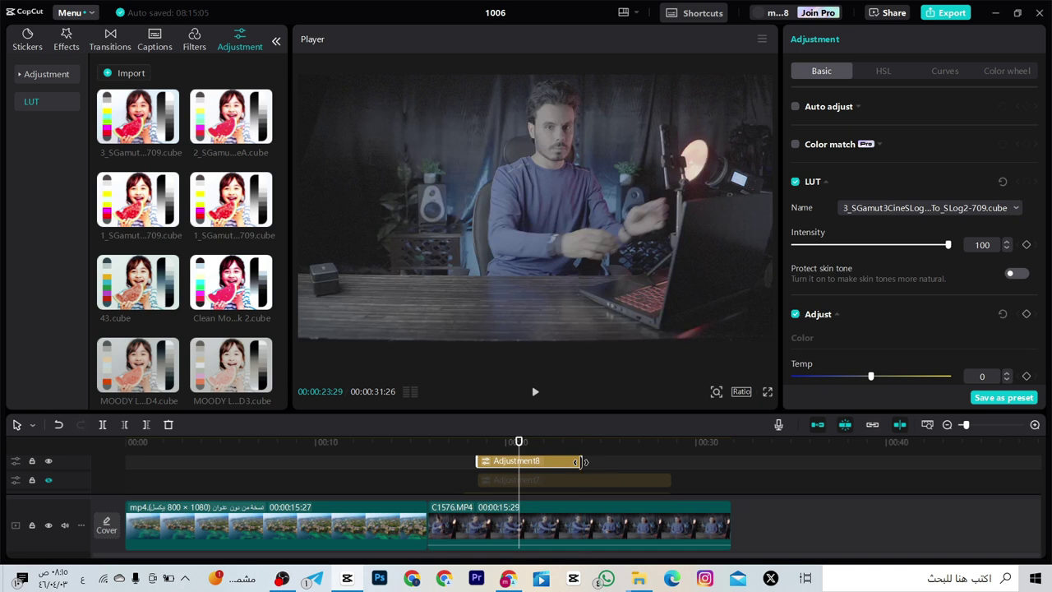
{"action": "left_click_drag", "start_coordinate": [581, 461], "coordinate": [647, 461]}
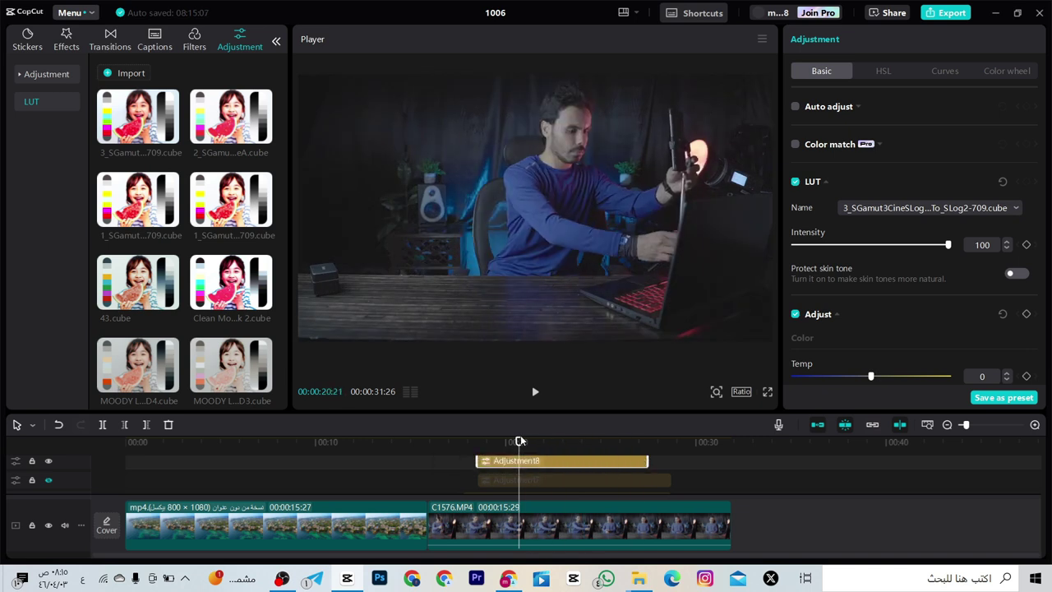
{"action": "left_click_drag", "start_coordinate": [520, 442], "coordinate": [681, 460]}
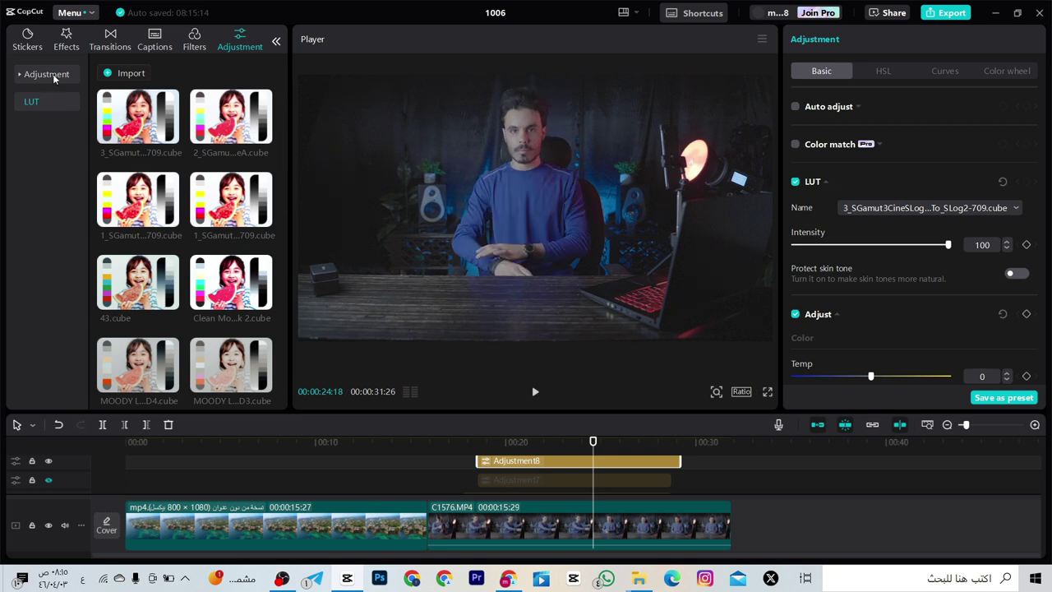
Step: Import 4_SGamut3CineSLog3_To_Cine+709.cube and add it as an adjustment layer over C1576.MP4, hiding the SLog2-709 track to preview it alone
{"action": "left_click", "coordinate": [119, 74]}
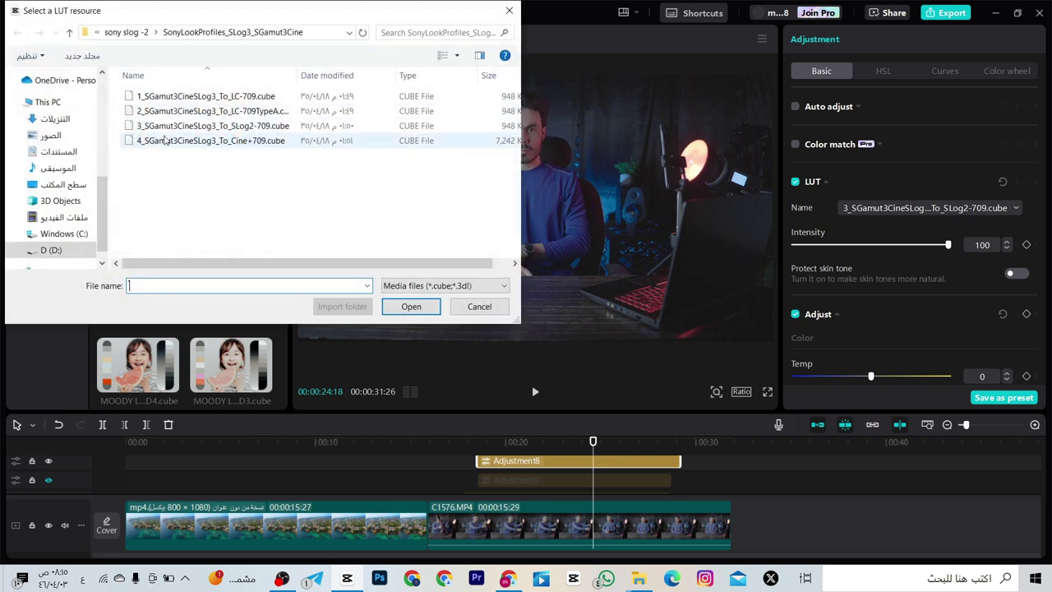
{"action": "left_click", "coordinate": [165, 141]}
{"action": "double_click", "coordinate": [164, 140]}
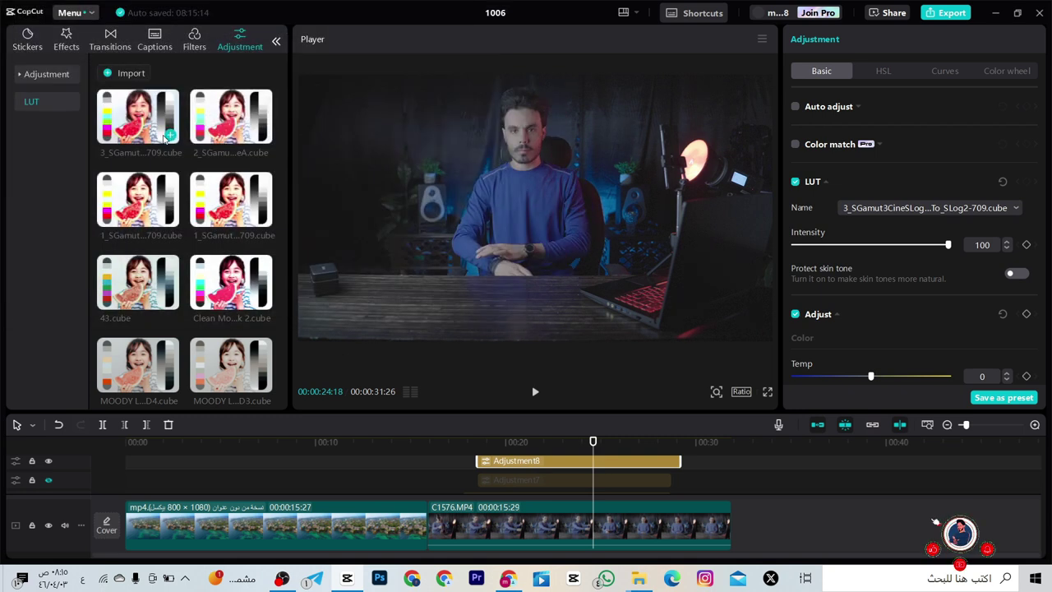
{"action": "left_click_drag", "start_coordinate": [132, 123], "coordinate": [494, 458]}
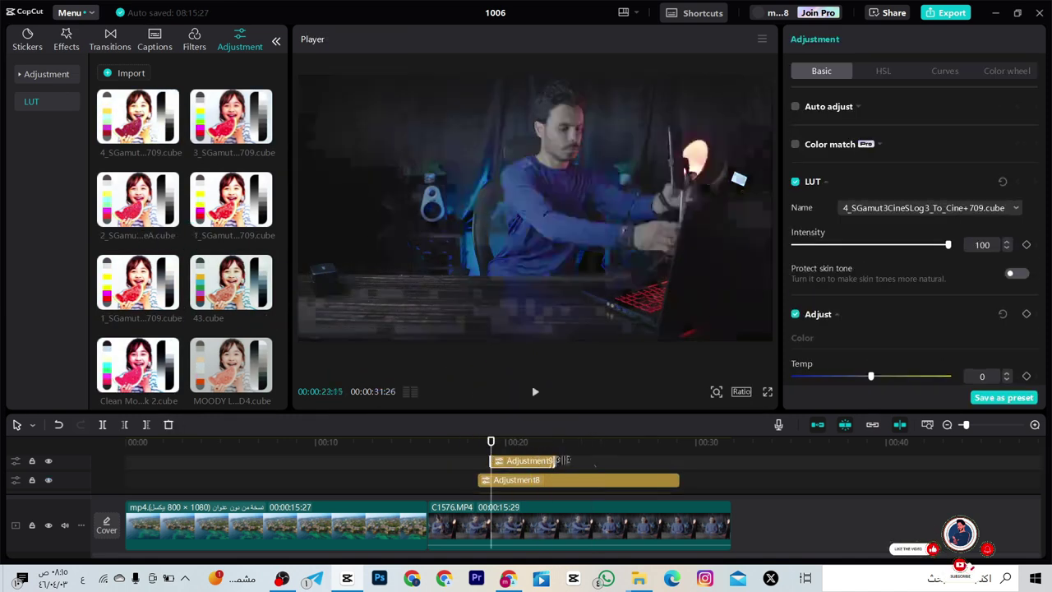
{"action": "left_click", "coordinate": [48, 481]}
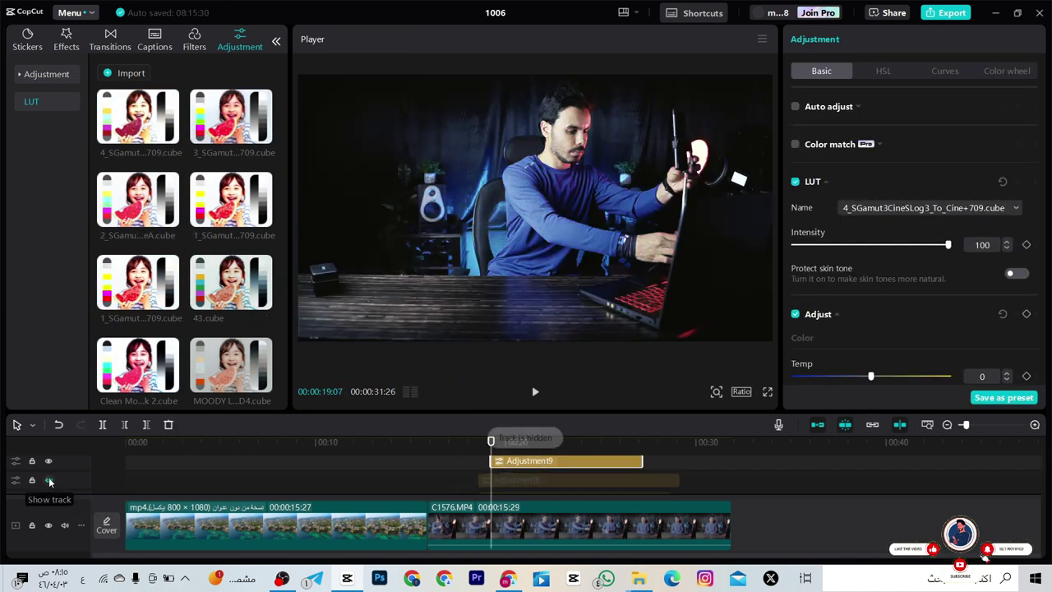
{"action": "left_click_drag", "start_coordinate": [490, 444], "coordinate": [598, 445]}
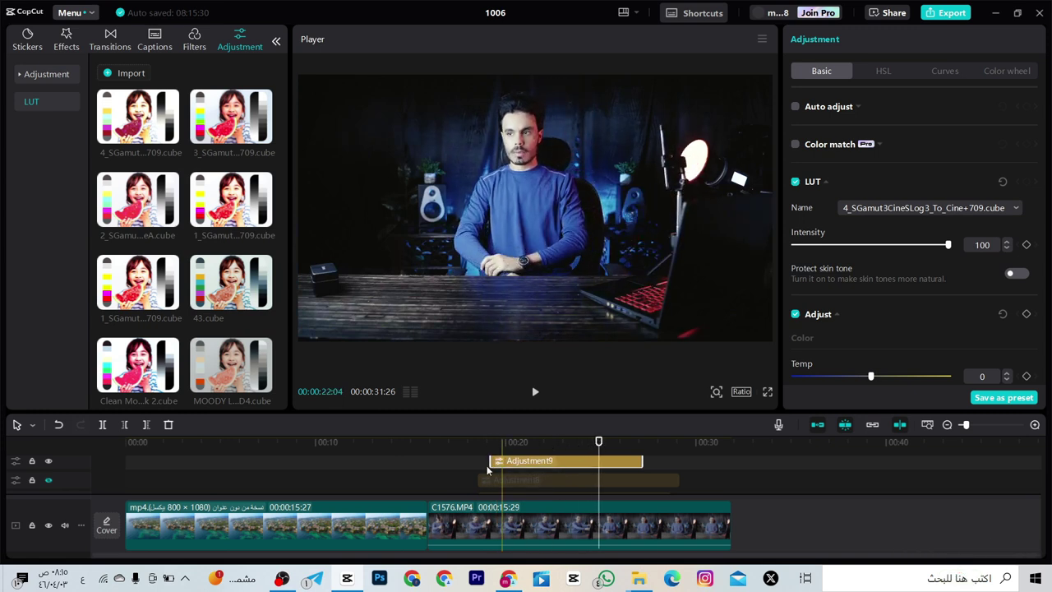
Step: Hide the Cine+709 adjustment track and show the LC-709TypeA track over C1576.MP4 instead
{"action": "left_click", "coordinate": [48, 460]}
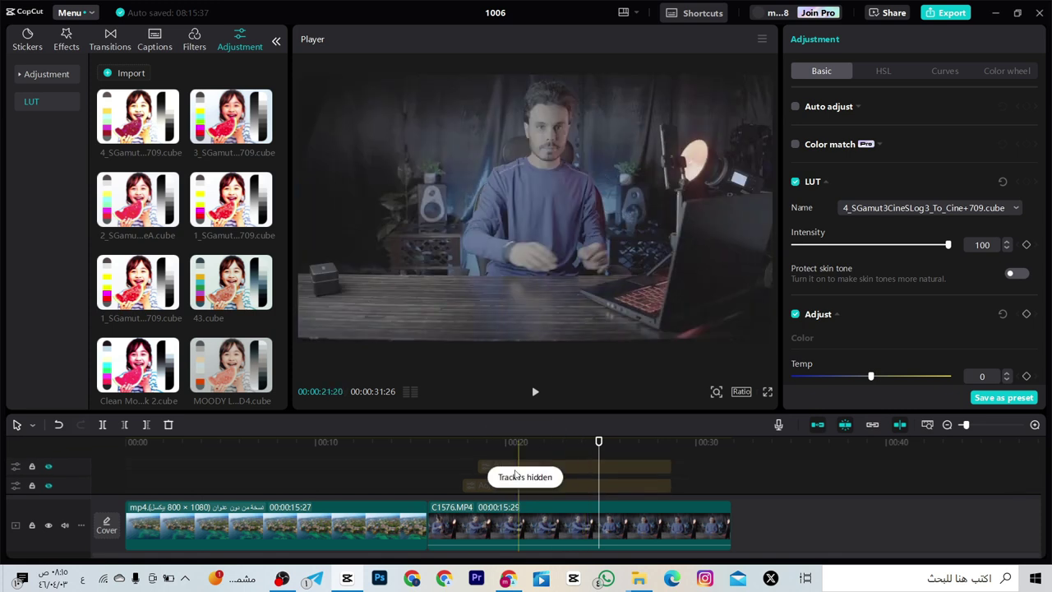
{"action": "left_click", "coordinate": [576, 466]}
{"action": "left_click", "coordinate": [48, 466]}
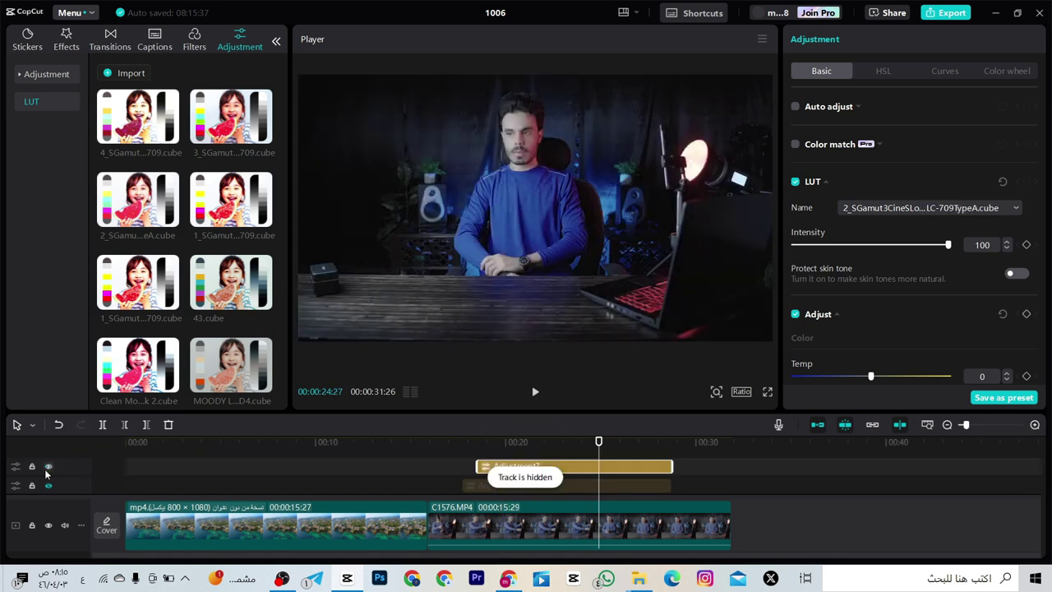
Step: Review the LC-709TypeA look on C1576.MP4 around 23 seconds and the aerial clip at about 7 seconds
{"action": "left_click_drag", "start_coordinate": [598, 445], "coordinate": [573, 448]}
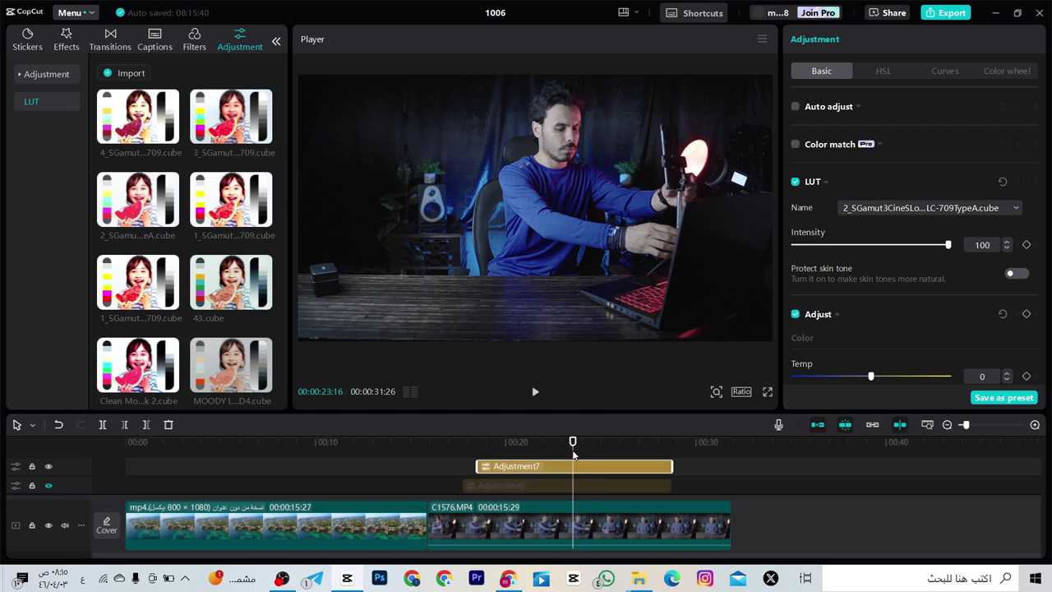
{"action": "key", "text": "Left"}
{"action": "key", "text": "Left"}
{"action": "key", "text": "Left"}
{"action": "key", "text": "Left"}
{"action": "key", "text": "Left"}
{"action": "key", "text": "Left"}
{"action": "key", "text": "Left"}
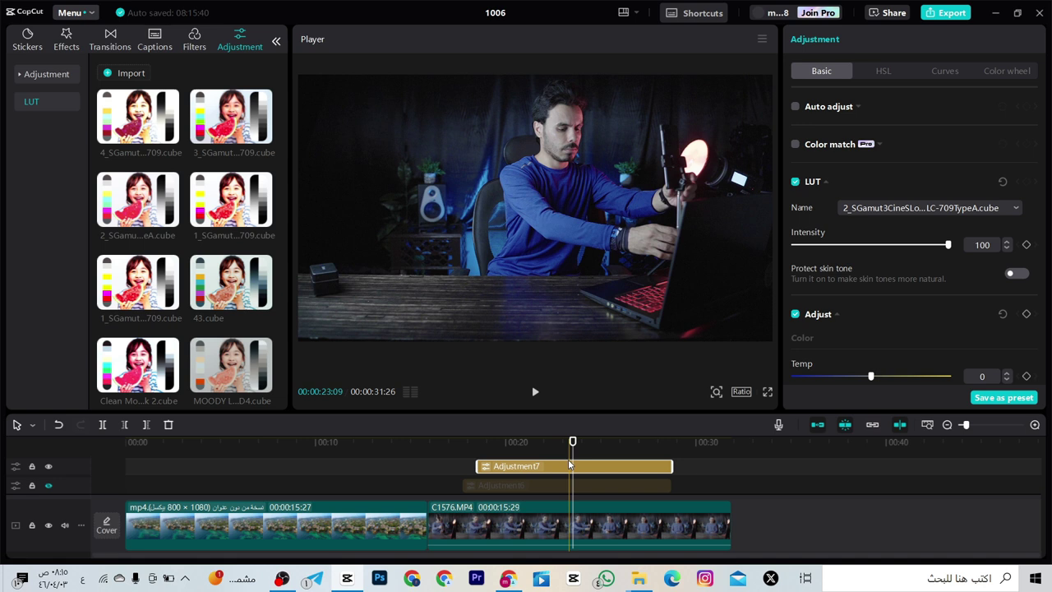
{"action": "scroll", "coordinate": [569, 465], "scroll_direction": "down", "scroll_amount": 1}
{"action": "left_click", "coordinate": [573, 451]}
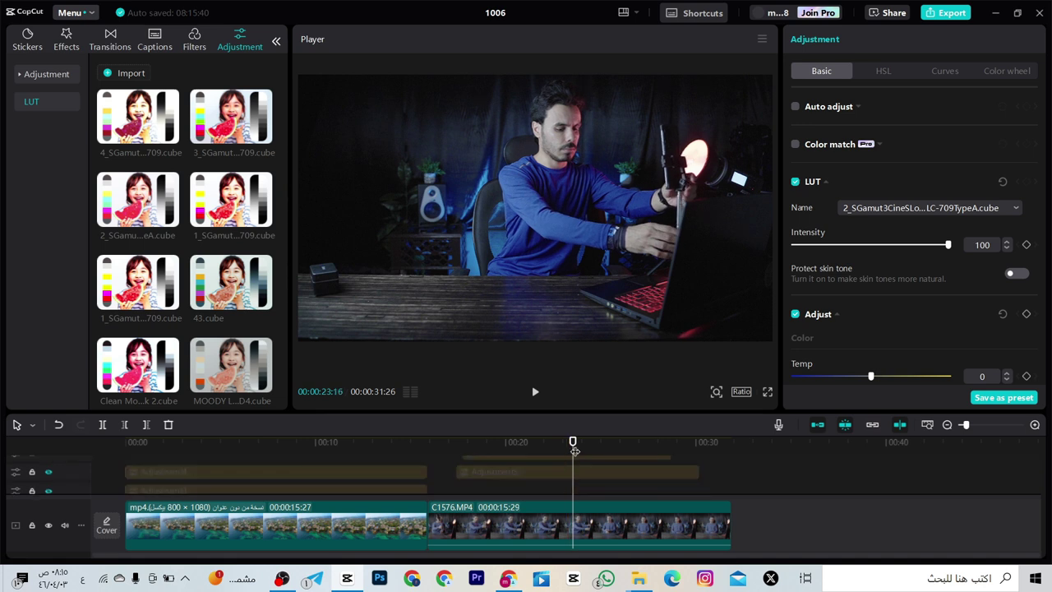
{"action": "left_click_drag", "start_coordinate": [574, 450], "coordinate": [260, 444]}
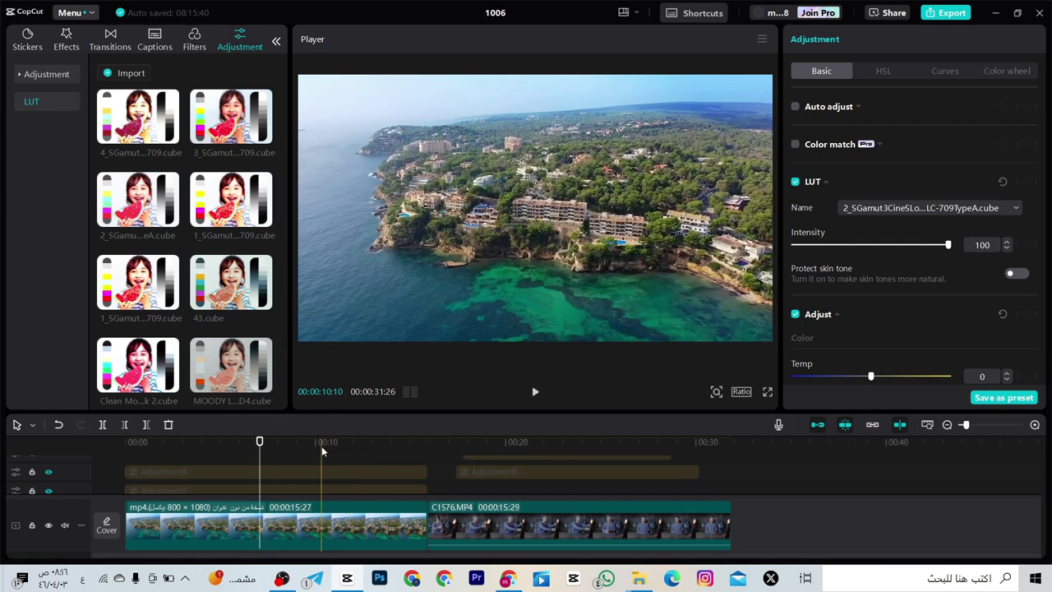